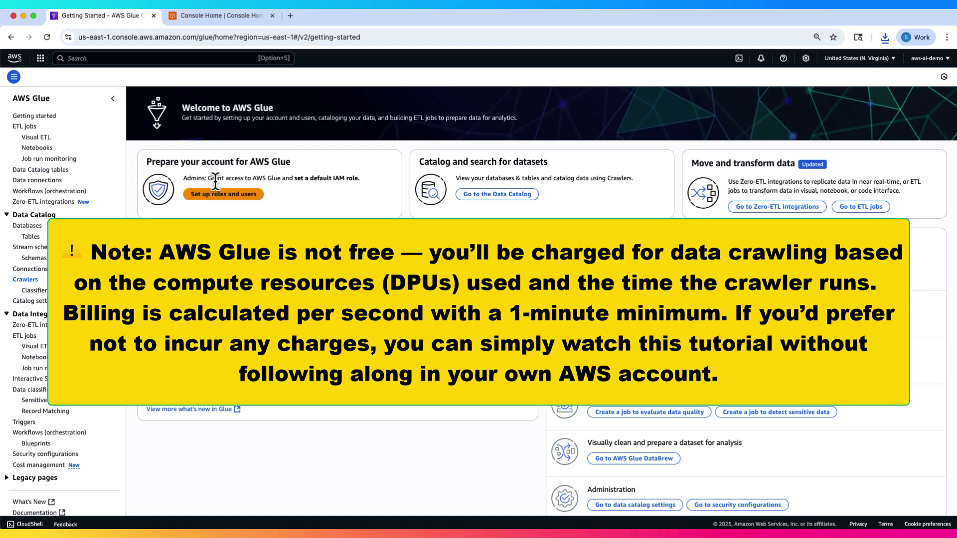
Step: Go from the Glue getting started page to Console Home and open S3 from Recently visited
{"action": "left_click", "coordinate": [221, 201]}
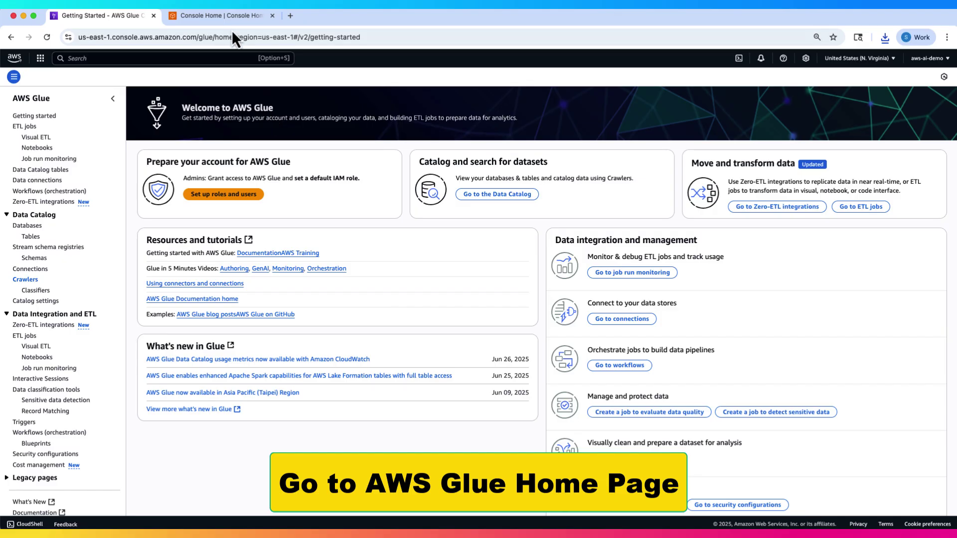
{"action": "left_click", "coordinate": [226, 16]}
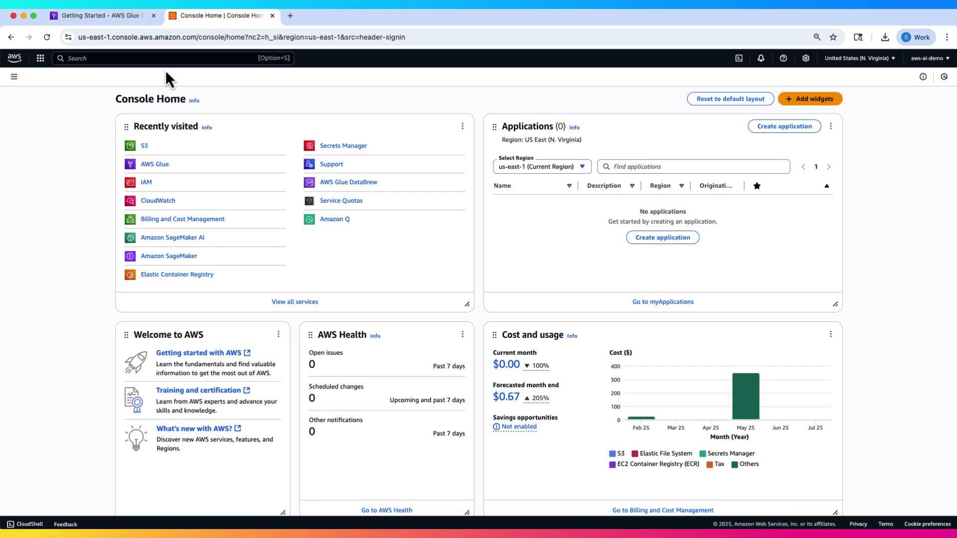
{"action": "left_click", "coordinate": [117, 18]}
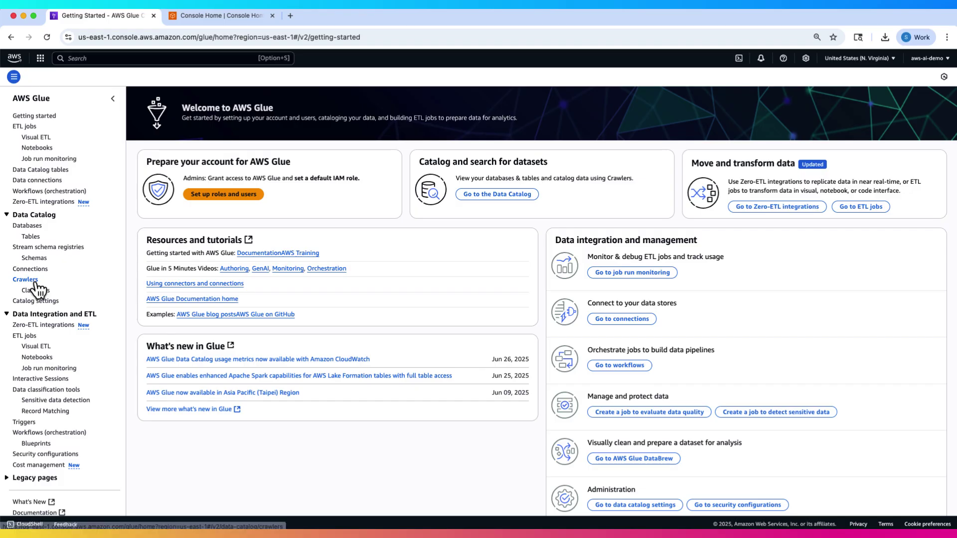
{"action": "left_click", "coordinate": [231, 17]}
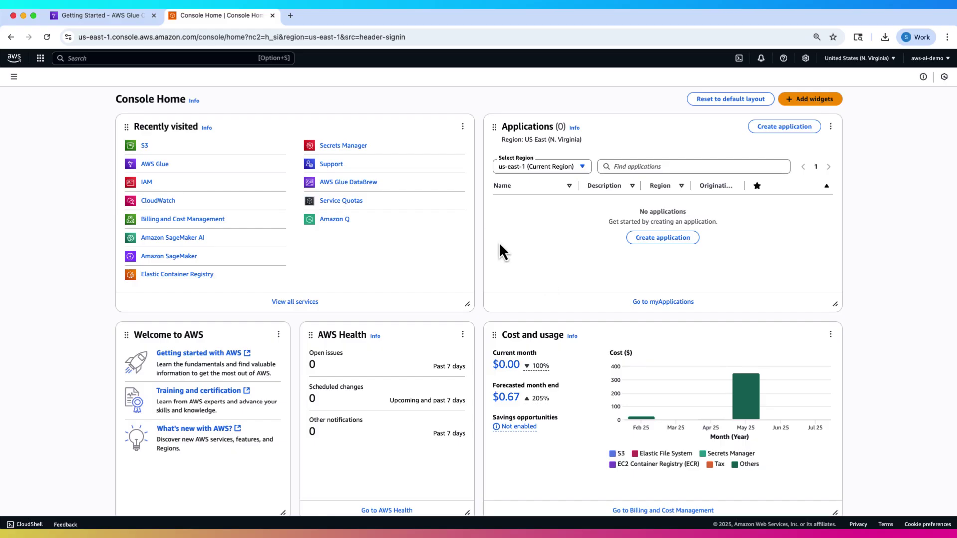
{"action": "left_click", "coordinate": [144, 146]}
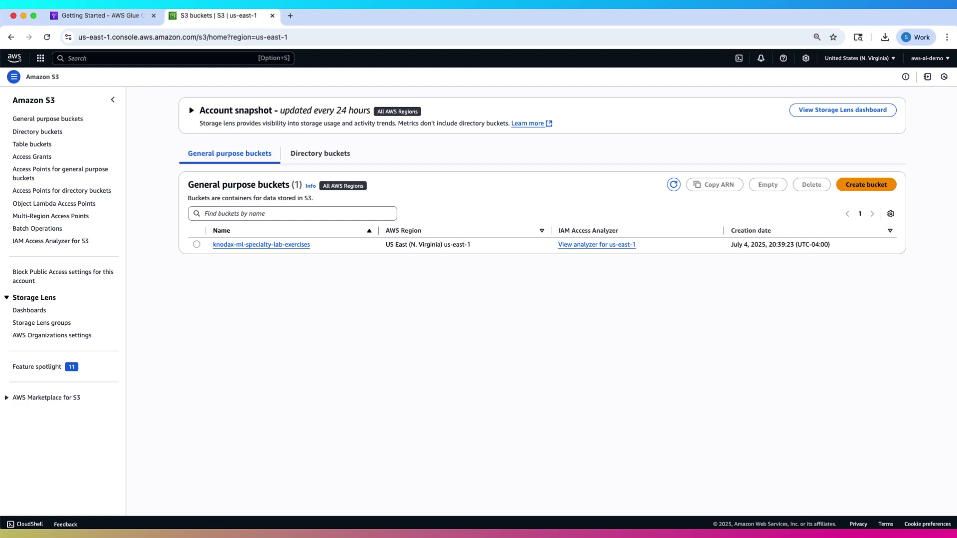
{"action": "key", "text": "super+Tab"}
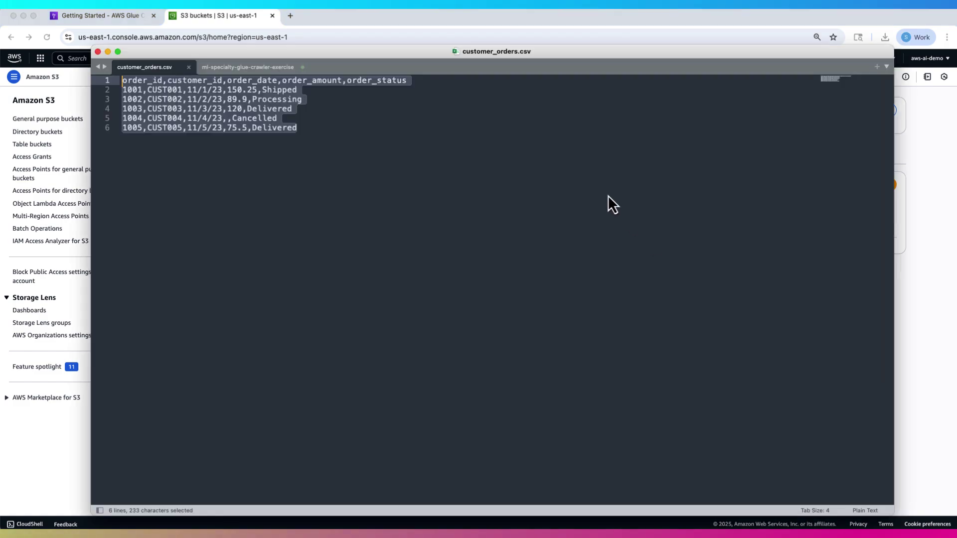
{"action": "left_click_drag", "start_coordinate": [297, 127], "coordinate": [134, 66]}
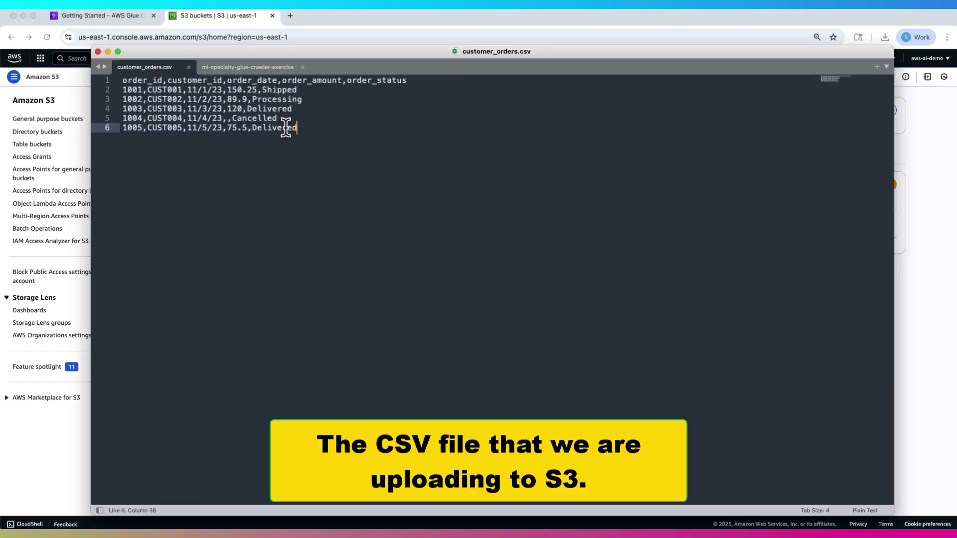
{"action": "left_click", "coordinate": [392, 159]}
{"action": "left_click", "coordinate": [936, 172]}
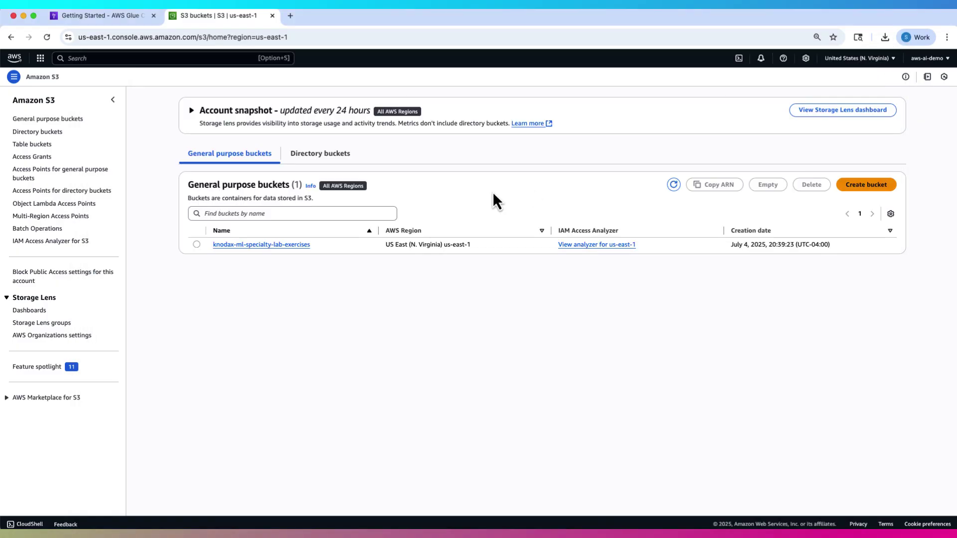
Step: Upload customer_orders.csv to knodax-ml-specialty-lab-exercises/ml-lab-datasets, then go back to the Glue tab
{"action": "left_click", "coordinate": [279, 245]}
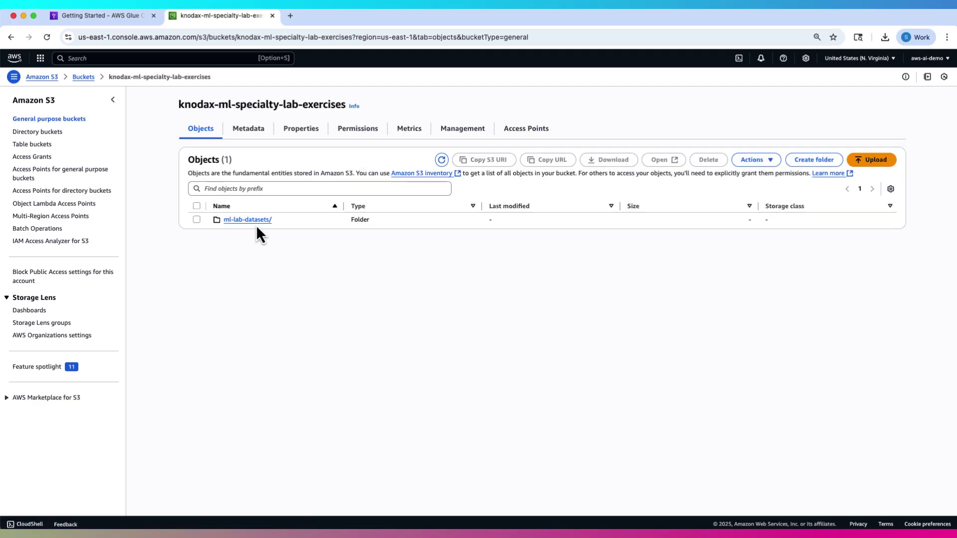
{"action": "left_click", "coordinate": [255, 220]}
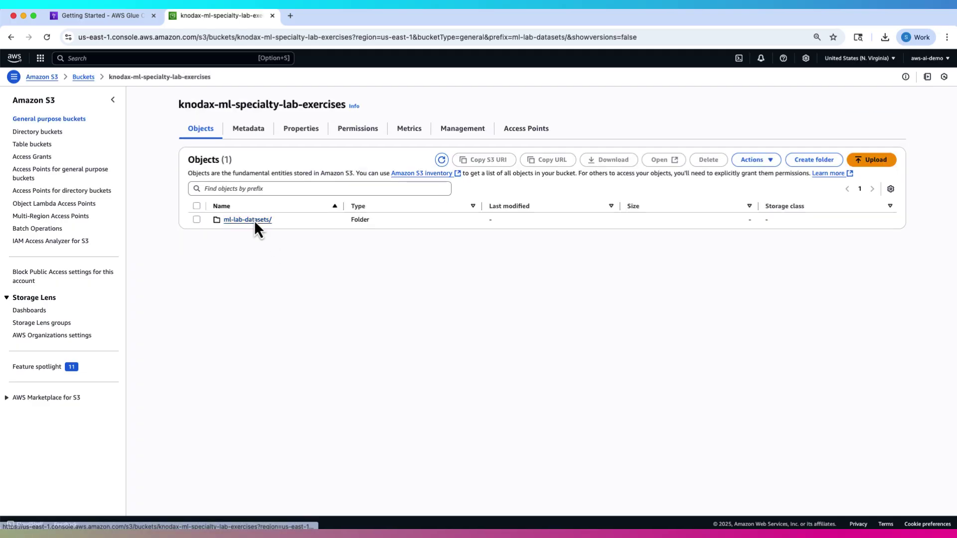
{"action": "left_click", "coordinate": [866, 161]}
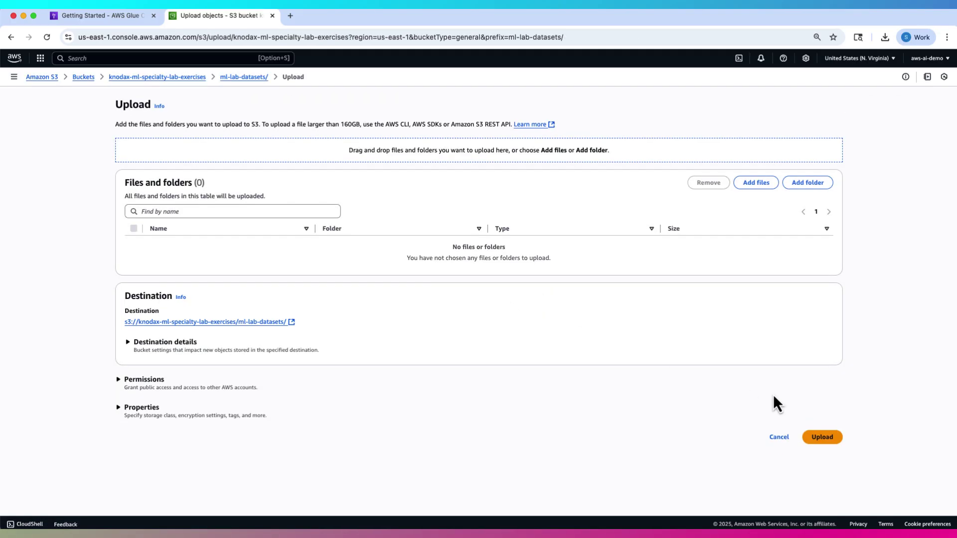
{"action": "left_click", "coordinate": [756, 184]}
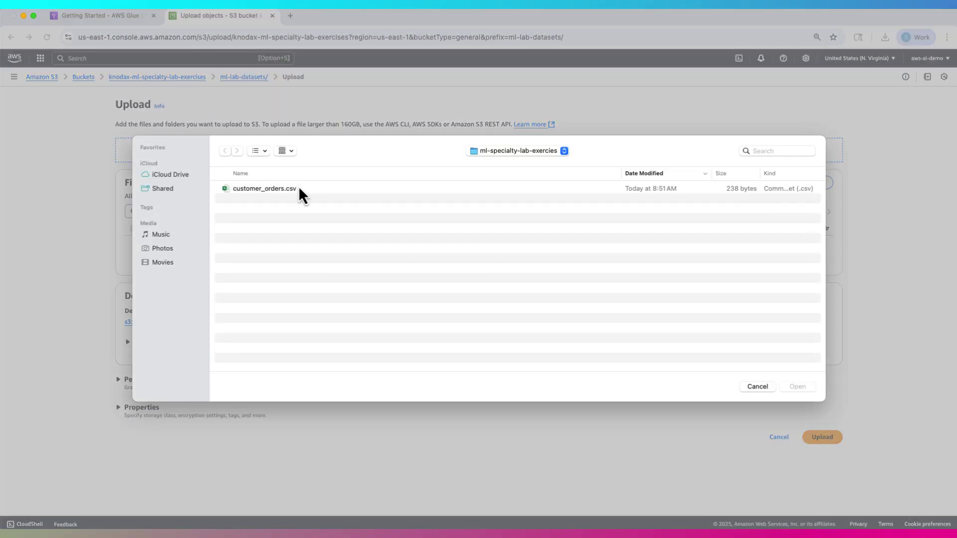
{"action": "left_click", "coordinate": [276, 191]}
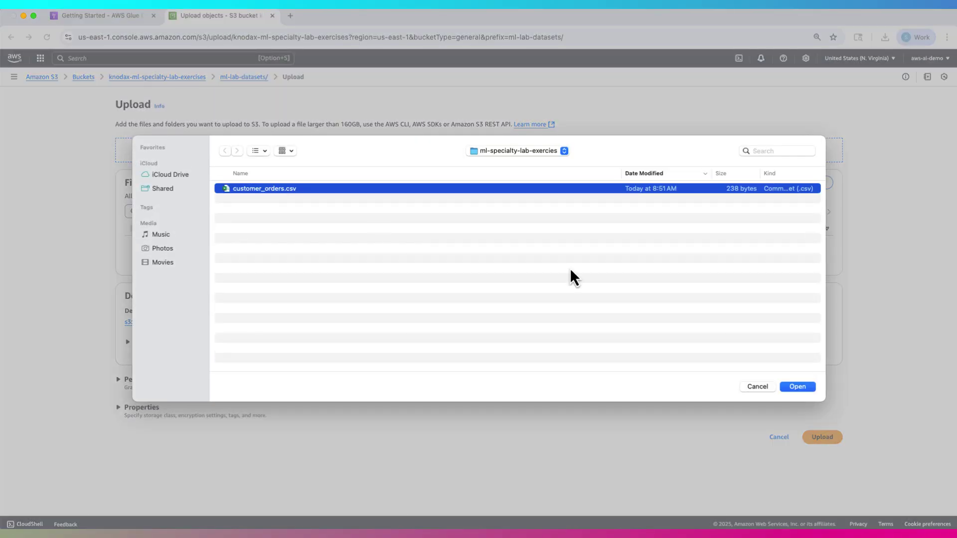
{"action": "left_click", "coordinate": [805, 389]}
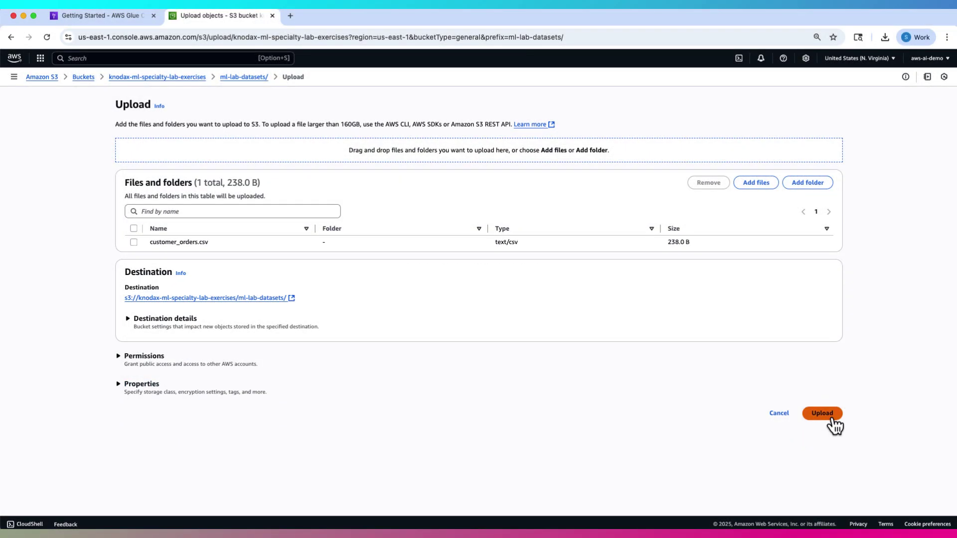
{"action": "left_click", "coordinate": [832, 418]}
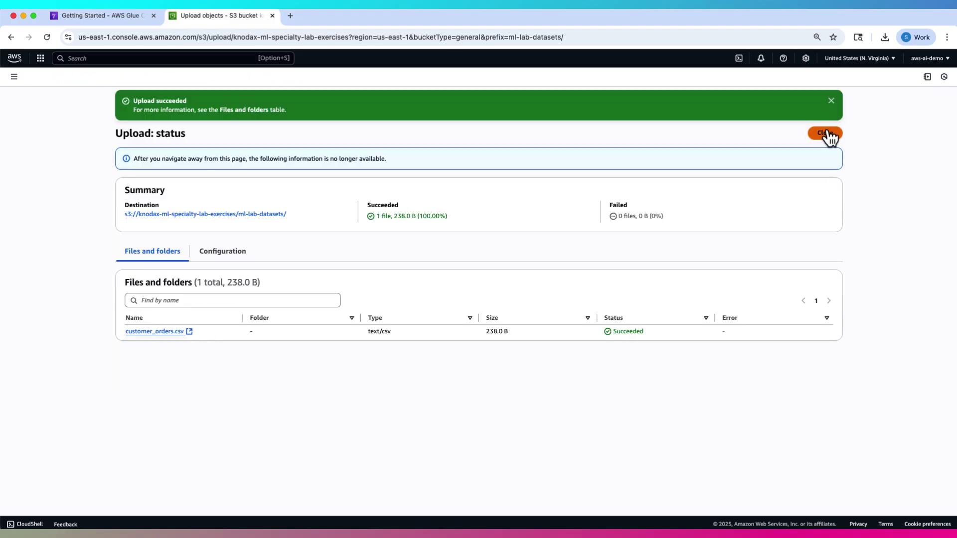
{"action": "left_click", "coordinate": [826, 134]}
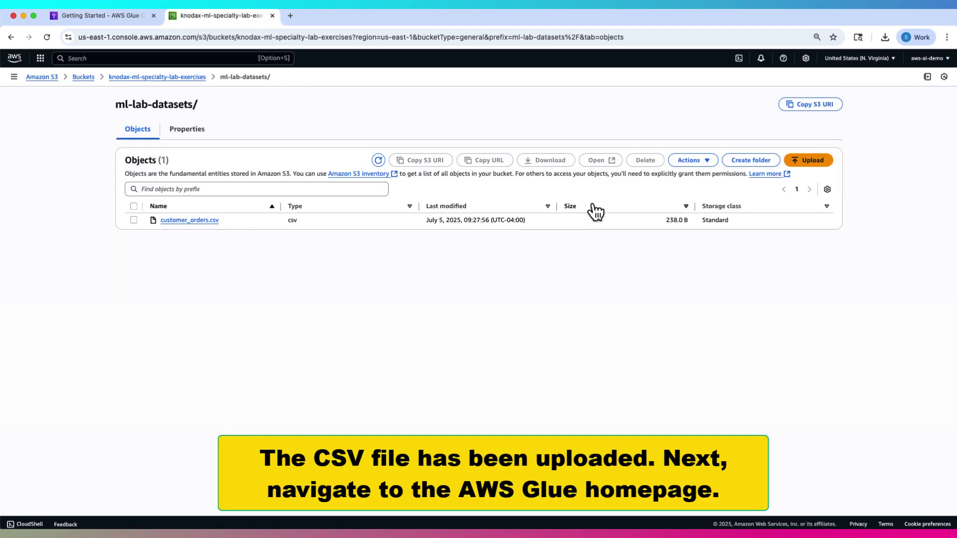
{"action": "left_click", "coordinate": [113, 17]}
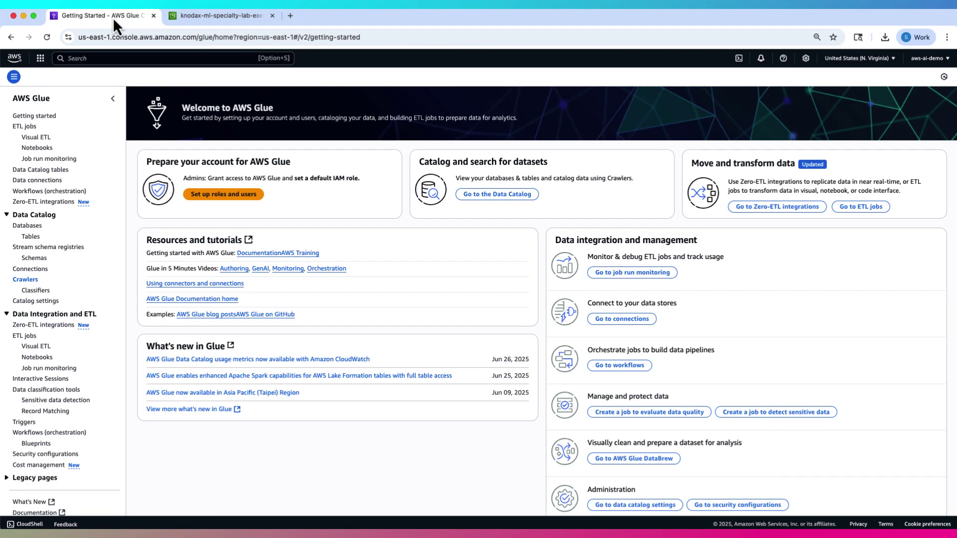
Step: From the Crawlers list, create a crawler named ml-specialty-glue-crawler-exercise
{"action": "left_click", "coordinate": [24, 280]}
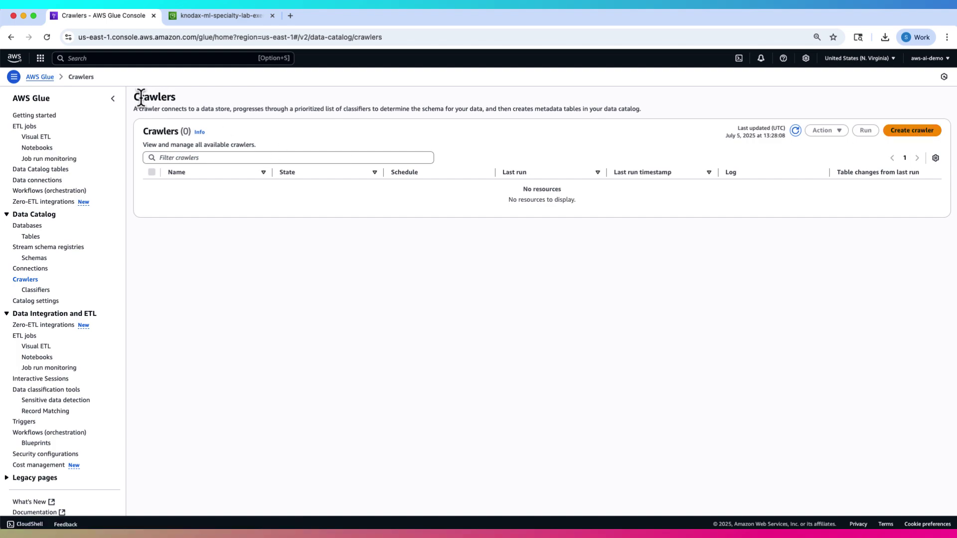
{"action": "left_click_drag", "start_coordinate": [133, 98], "coordinate": [194, 98]}
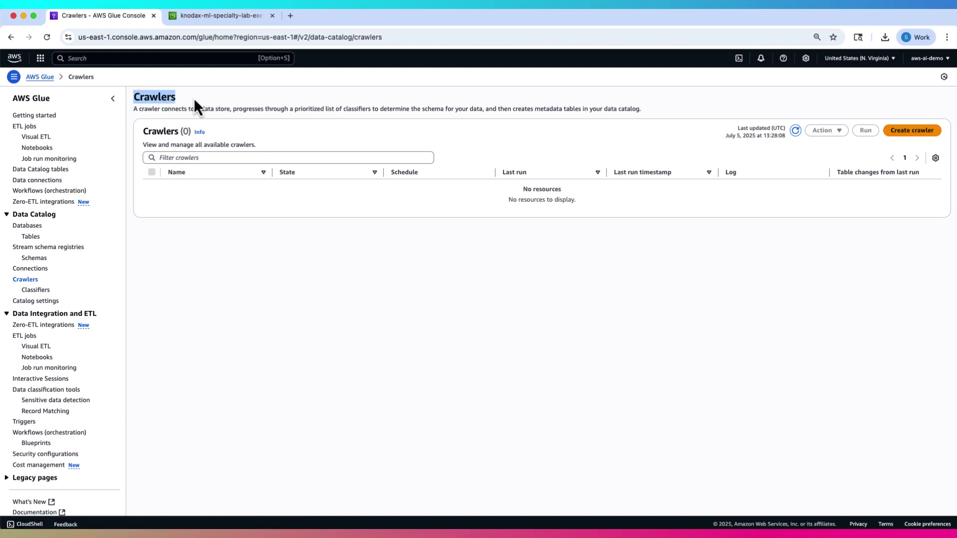
{"action": "left_click", "coordinate": [909, 132]}
{"action": "left_click", "coordinate": [406, 156]}
{"action": "type", "text": "ml-specialty-glue-crawler-exercise"}
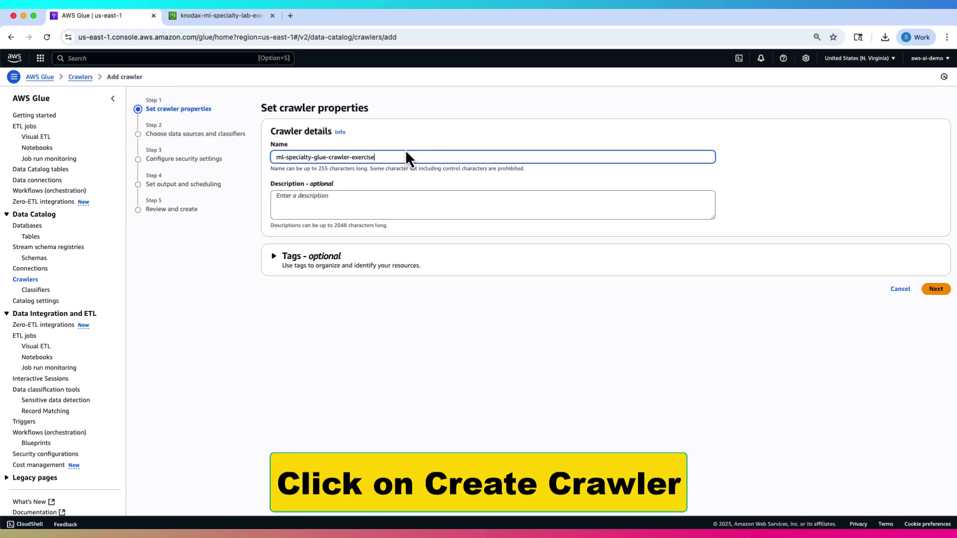
{"action": "left_click", "coordinate": [330, 157]}
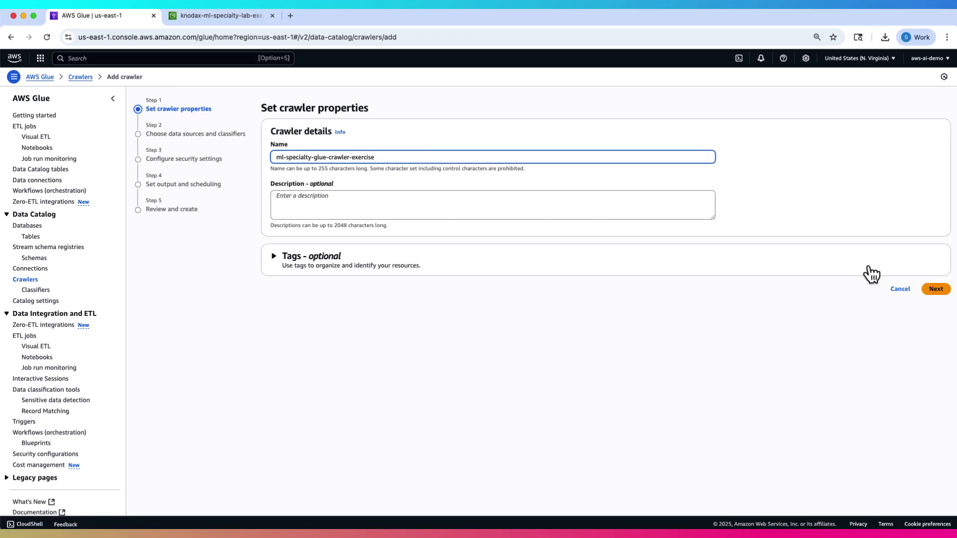
Step: Add an S3 data source pointing to ml-lab-datasets/customer_orders.csv in the knodax lab bucket
{"action": "left_click", "coordinate": [936, 289]}
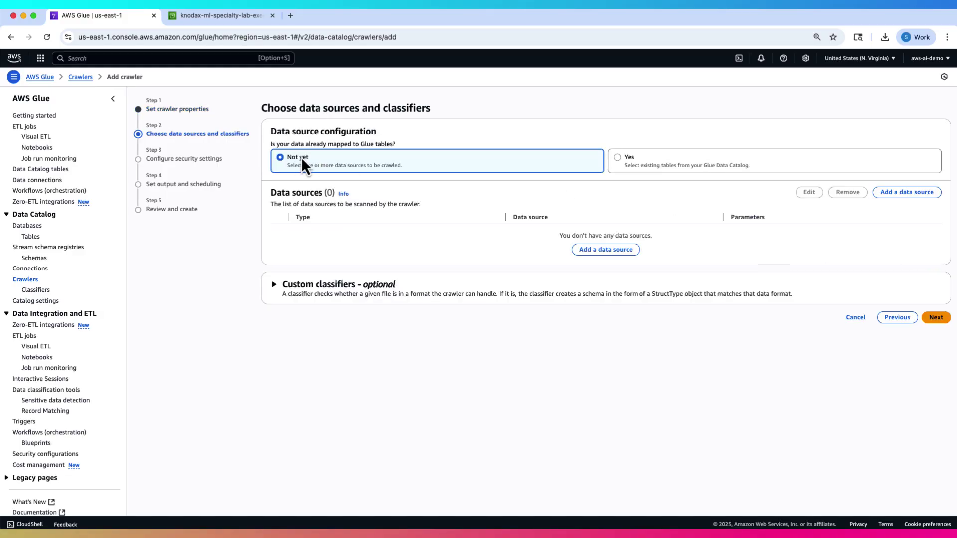
{"action": "left_click", "coordinate": [892, 193]}
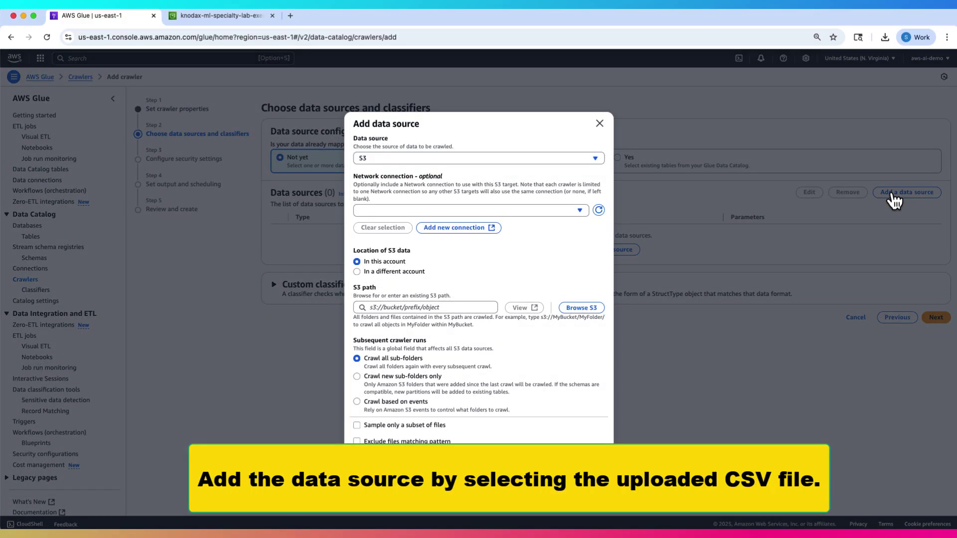
{"action": "left_click", "coordinate": [374, 160]}
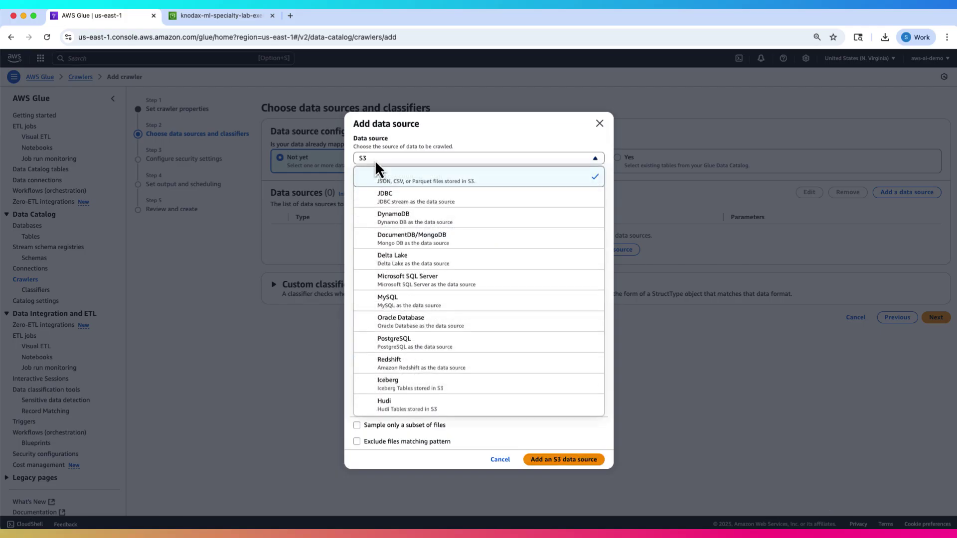
{"action": "left_click", "coordinate": [380, 175]}
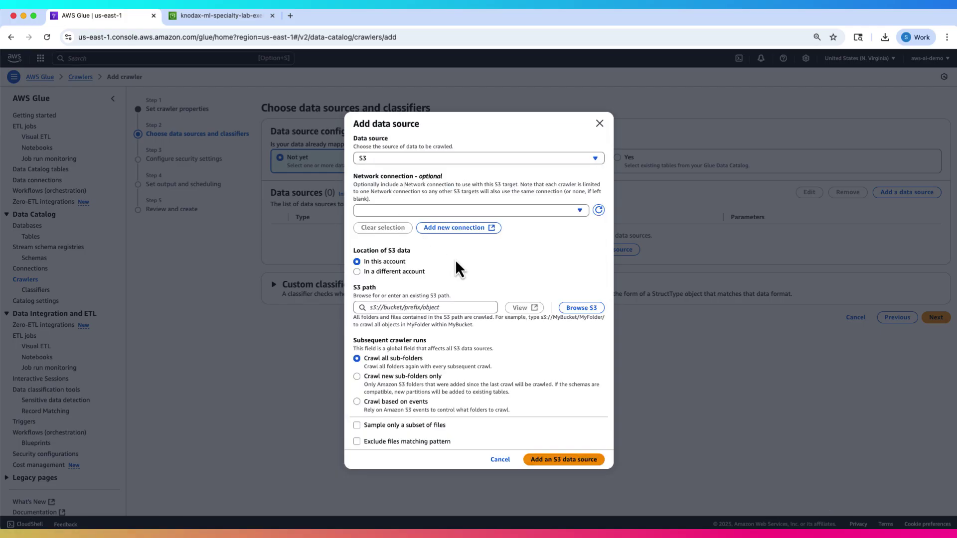
{"action": "left_click", "coordinate": [408, 308]}
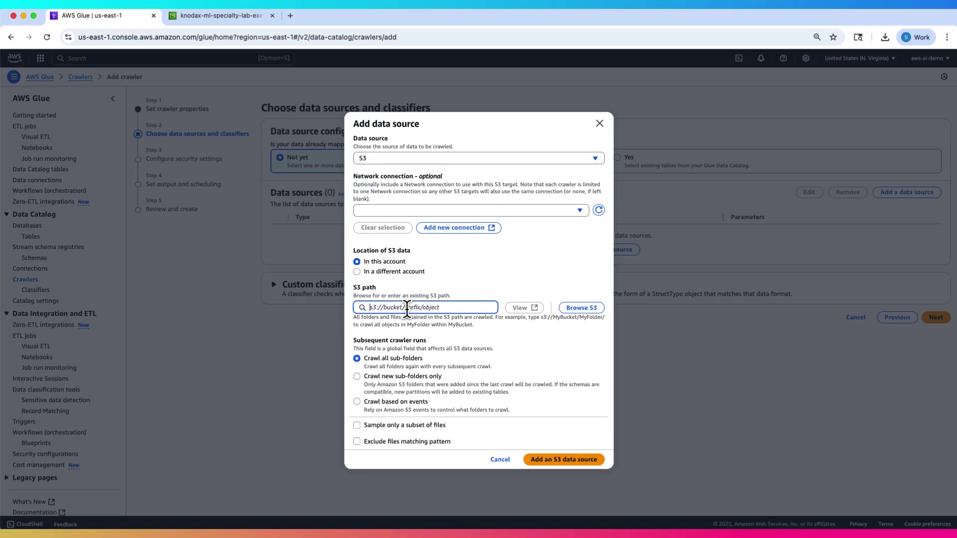
{"action": "left_click", "coordinate": [587, 309]}
{"action": "left_click", "coordinate": [128, 320]}
{"action": "left_click", "coordinate": [96, 319]}
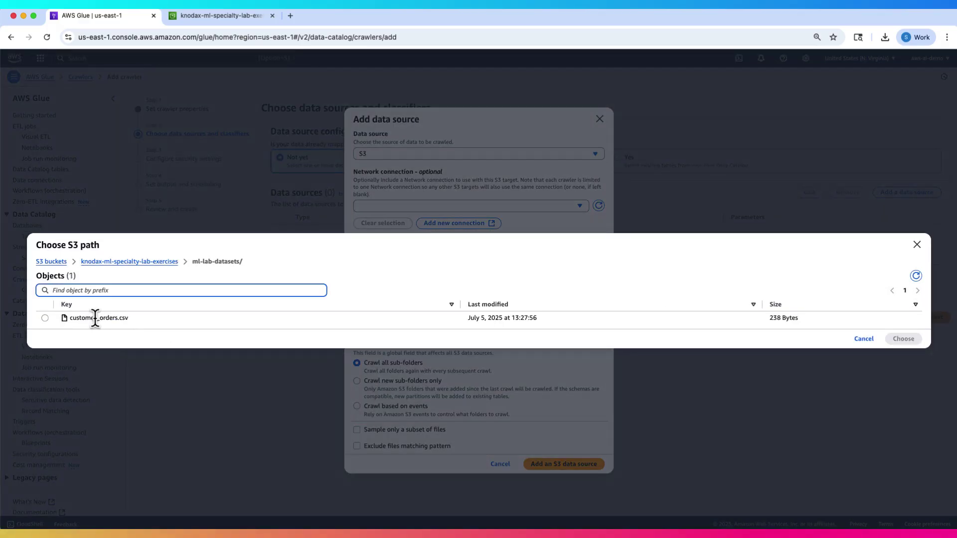
{"action": "left_click", "coordinate": [46, 319]}
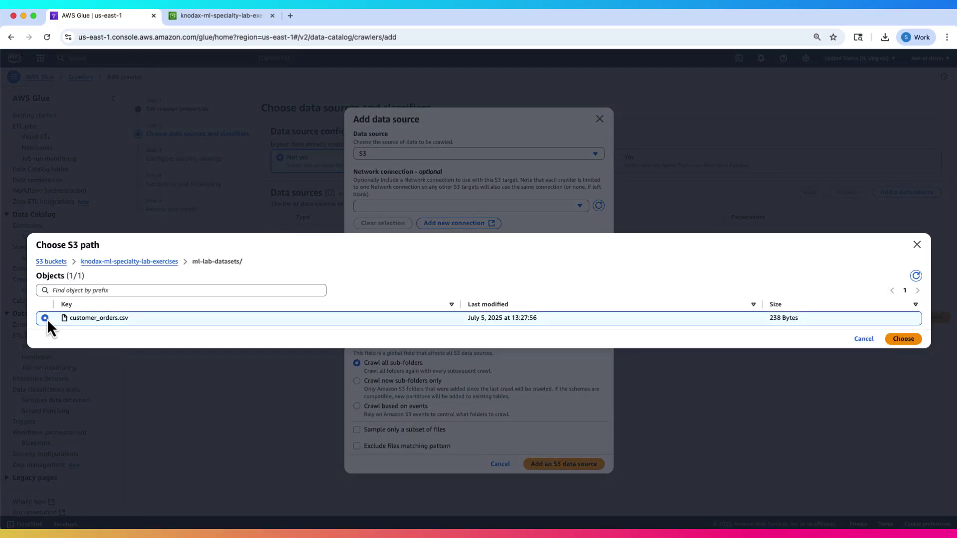
{"action": "left_click", "coordinate": [905, 340]}
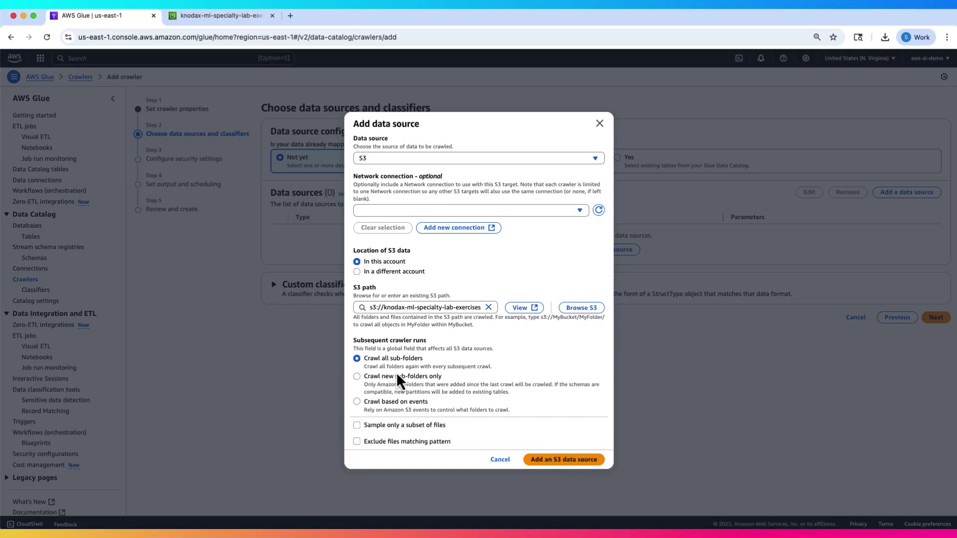
{"action": "left_click", "coordinate": [591, 460]}
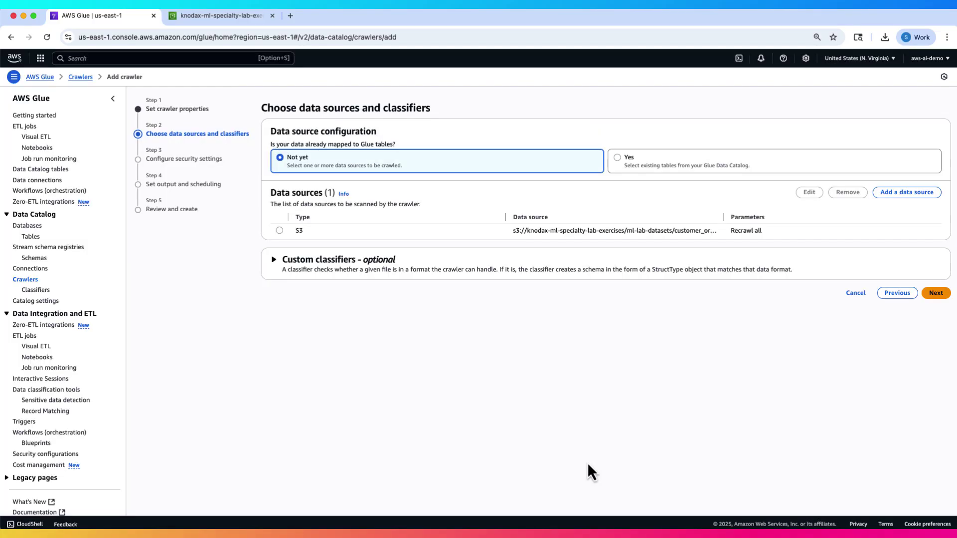
Step: Create IAM role AWSGlueServiceRole-ml-specialty-glue-crawler-exercise and open its details in a new tab
{"action": "left_click", "coordinate": [936, 293]}
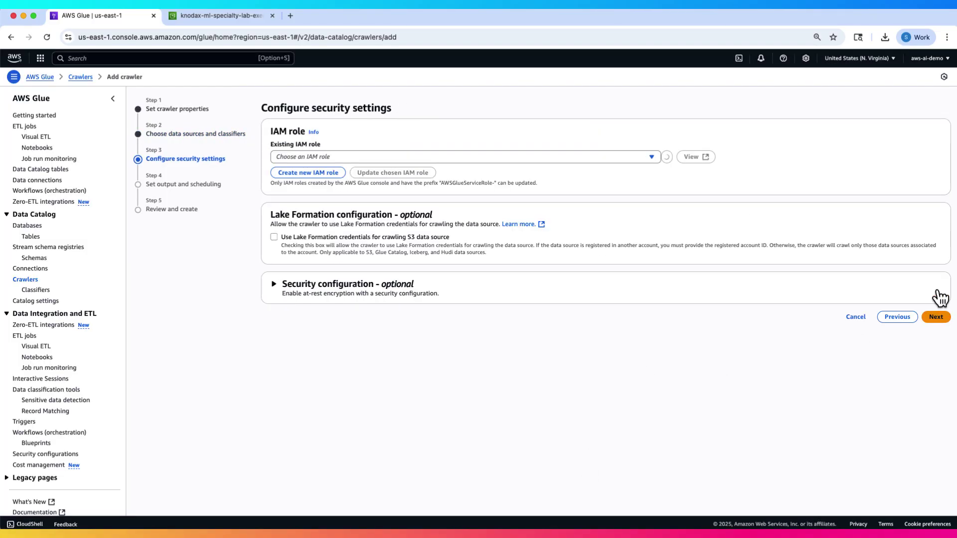
{"action": "left_click", "coordinate": [530, 161]}
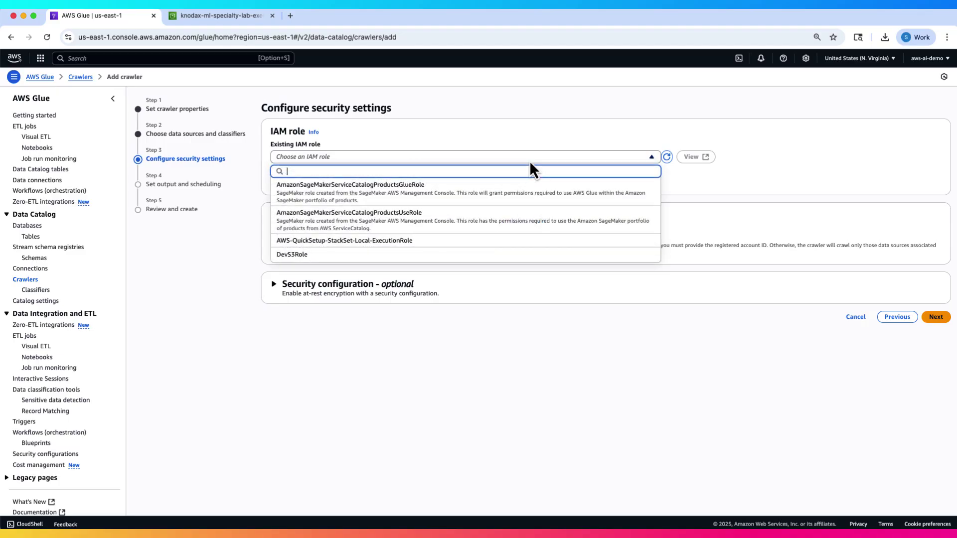
{"action": "left_click", "coordinate": [518, 131]}
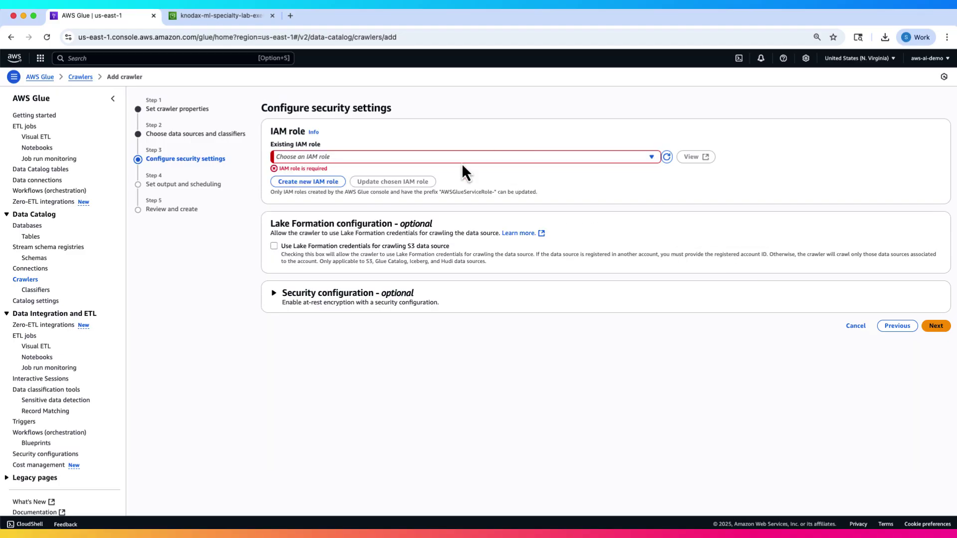
{"action": "left_click", "coordinate": [339, 183]}
{"action": "left_click", "coordinate": [450, 295]}
{"action": "type", "text": "ml-specialty-glue-crawler-exercise"}
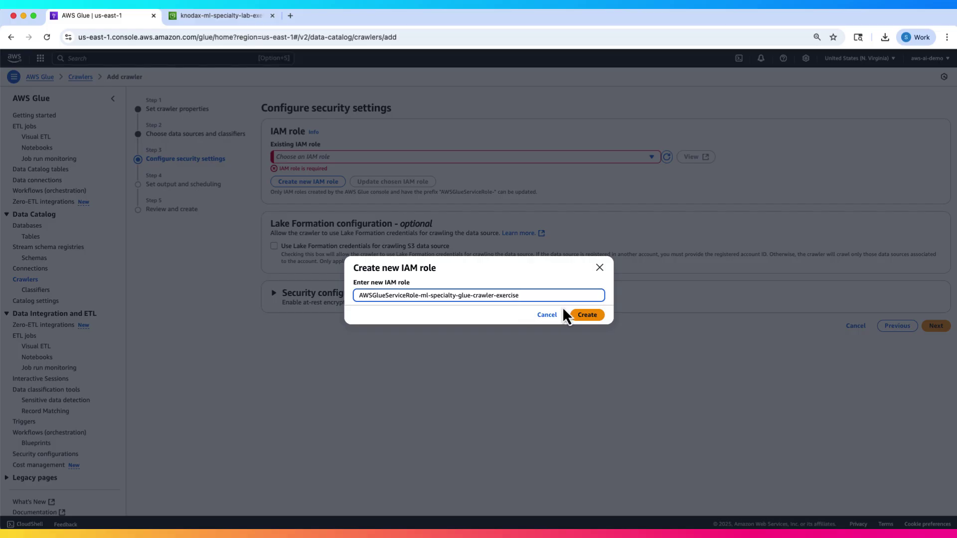
{"action": "left_click", "coordinate": [595, 320]}
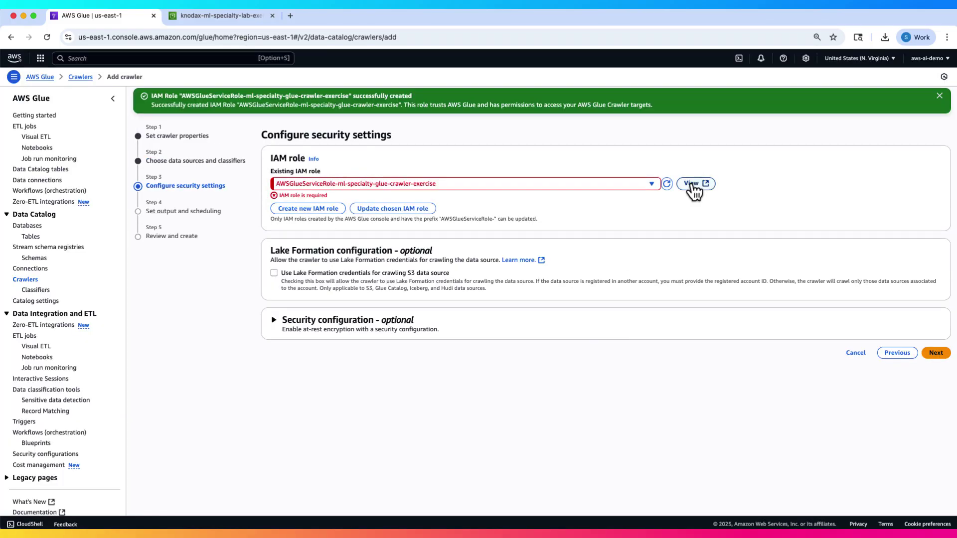
{"action": "left_click", "coordinate": [693, 184]}
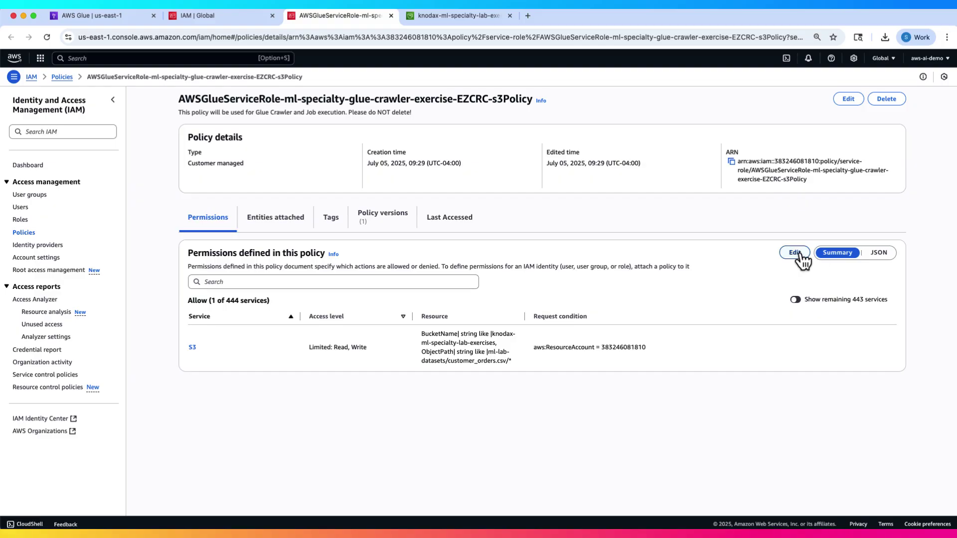
Step: Edit the S3 policy JSON, deleting customer_orders.csv/ from the line 11 Resource ARN
{"action": "left_click", "coordinate": [795, 253]}
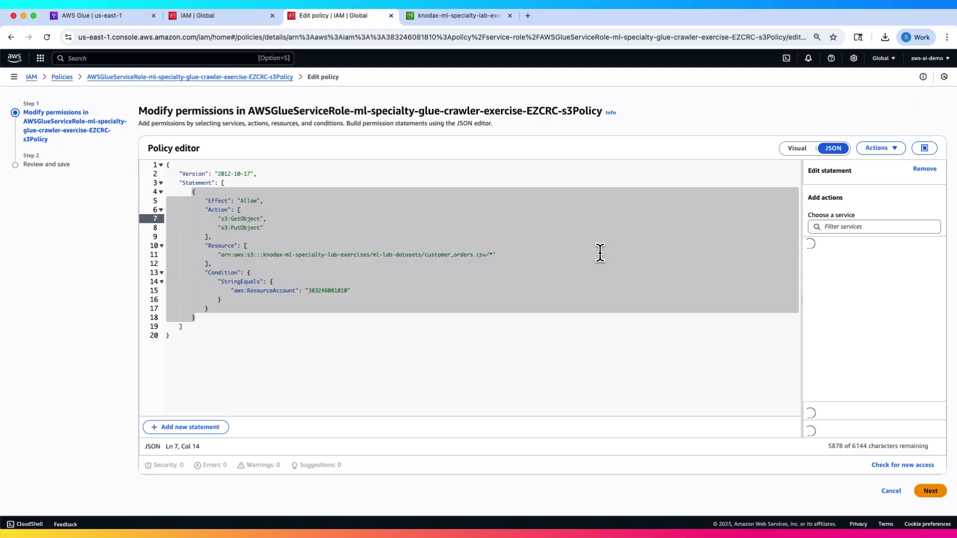
{"action": "left_click", "coordinate": [495, 274]}
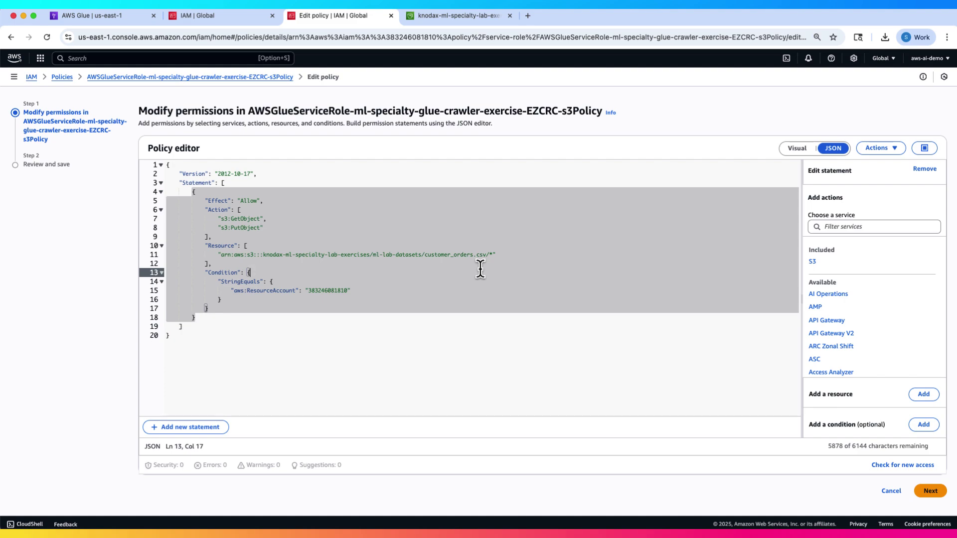
{"action": "mouse_move", "coordinate": [423, 255]}
{"action": "left_mouse_down"}
{"action": "mouse_move", "coordinate": [487, 257]}
{"action": "mouse_move", "coordinate": [494, 315]}
{"action": "left_mouse_up"}
{"action": "left_click", "coordinate": [491, 274]}
{"action": "left_click", "coordinate": [490, 256]}
{"action": "key", "text": "BackSpace"}
{"action": "key", "text": "BackSpace"}
{"action": "key", "text": "BackSpace"}
{"action": "key", "text": "BackSpace"}
{"action": "key", "text": "BackSpace"}
{"action": "key", "text": "BackSpace"}
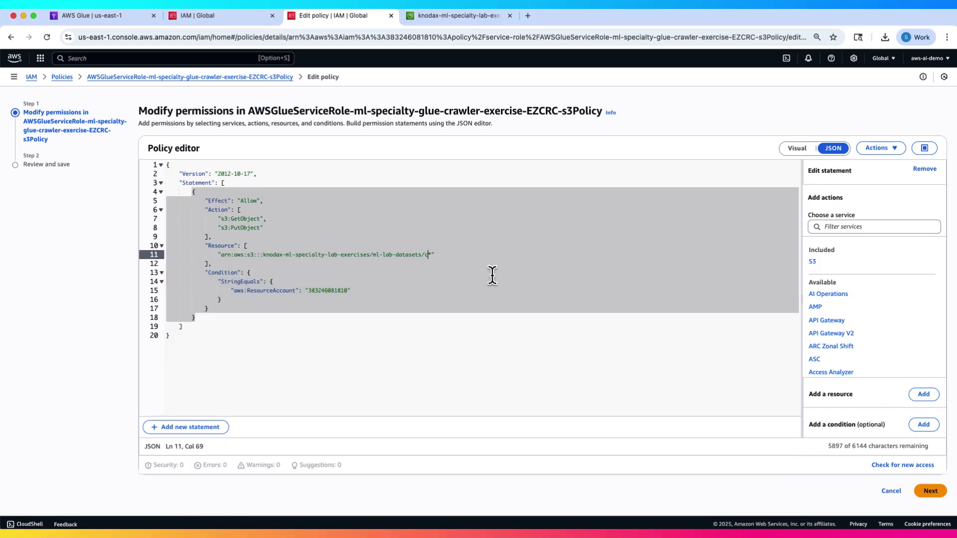
{"action": "key", "text": "End"}
Step: Save the policy granting access to ml-lab-datasets/*, then cycle through the open browser tabs
{"action": "left_click", "coordinate": [934, 494]}
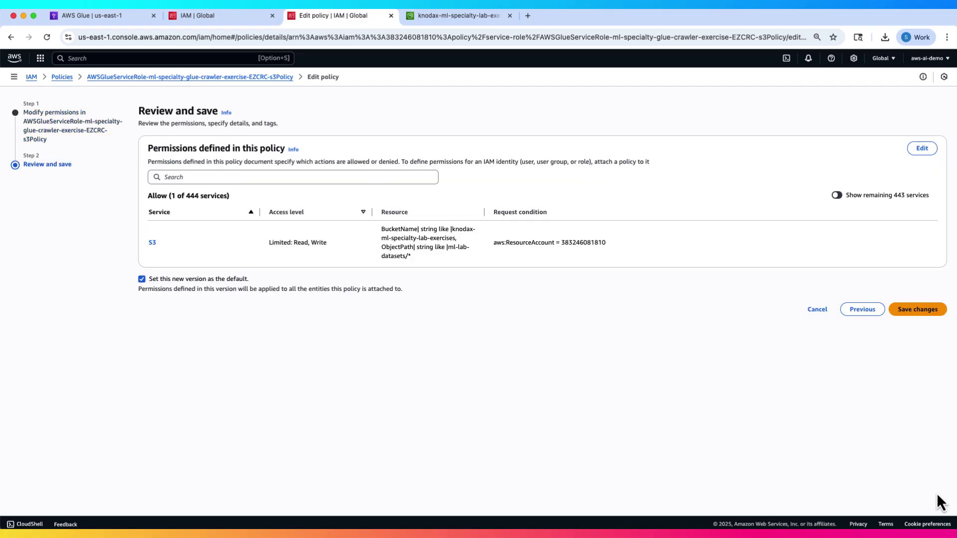
{"action": "left_click", "coordinate": [925, 310]}
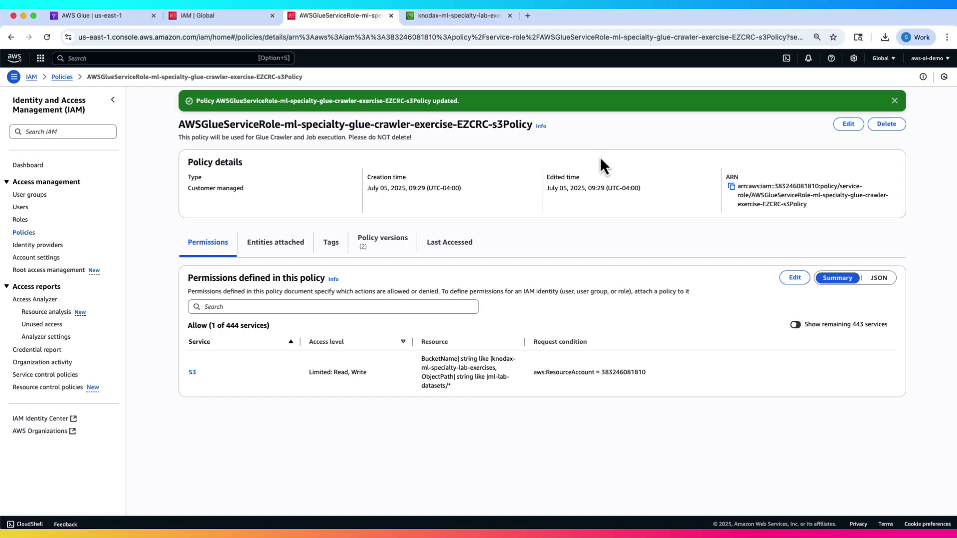
{"action": "left_click", "coordinate": [437, 18]}
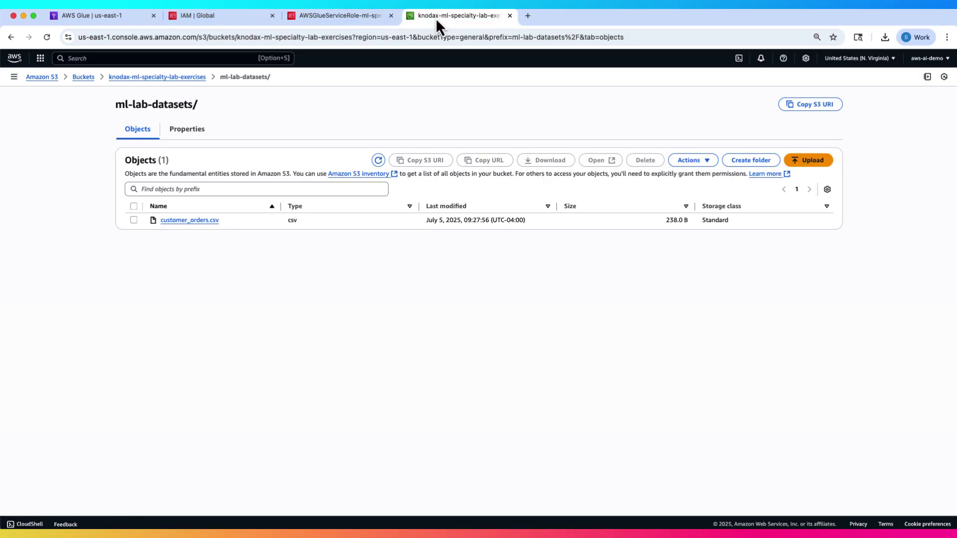
{"action": "left_click", "coordinate": [243, 20]}
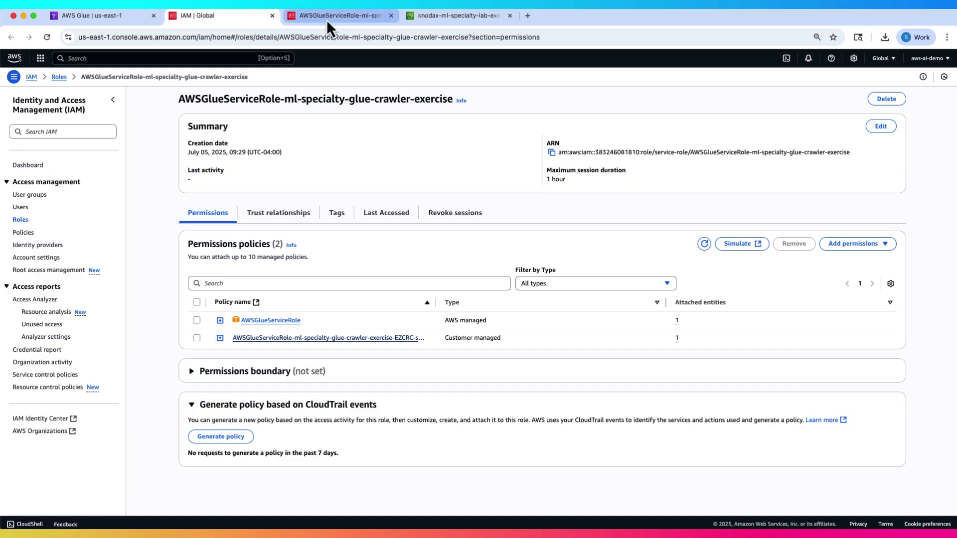
{"action": "left_click", "coordinate": [327, 20]}
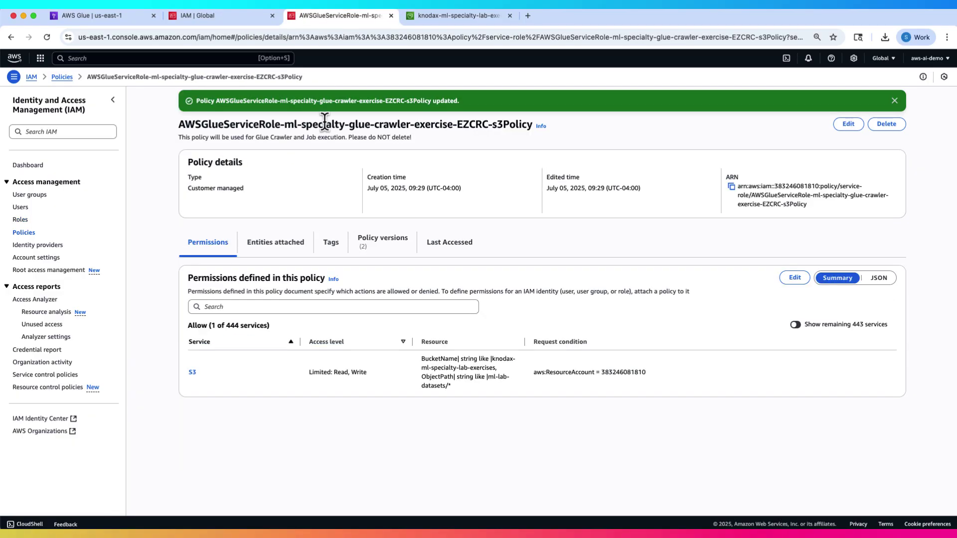
Step: In the crawler tab, refresh the IAM role list and continue to output and scheduling
{"action": "left_click", "coordinate": [91, 17]}
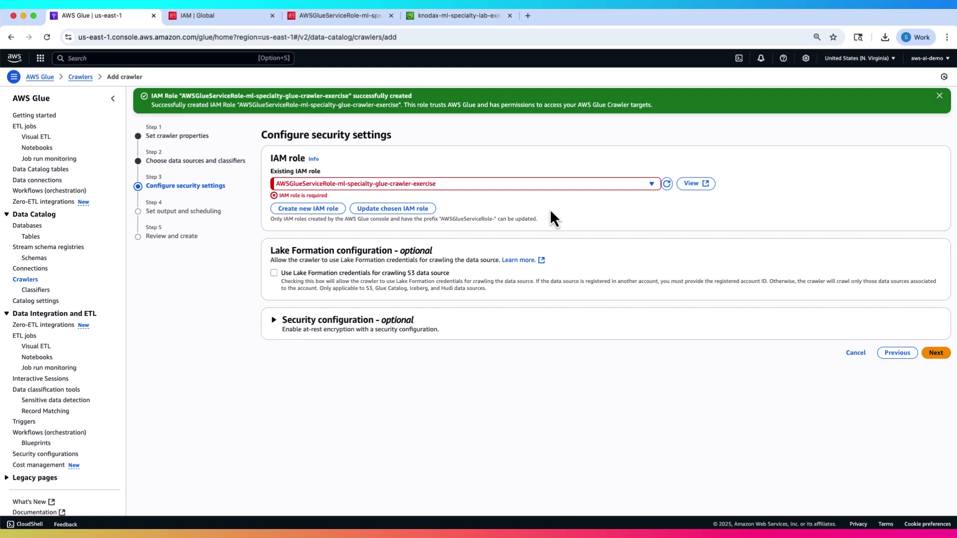
{"action": "left_click", "coordinate": [665, 184]}
{"action": "left_click", "coordinate": [938, 354]}
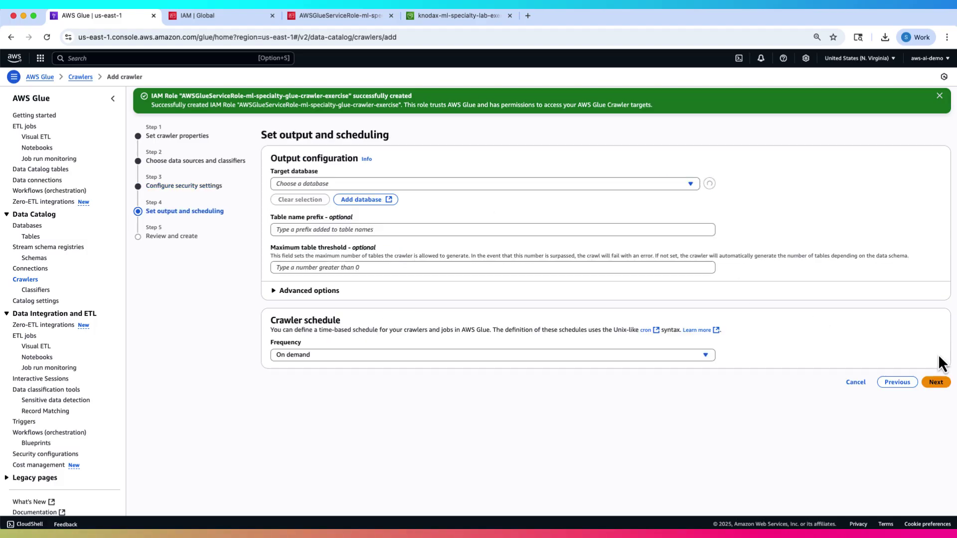
Step: Add a Glue database named ml-specialty-glue-crawler-exercise-db
{"action": "left_click", "coordinate": [363, 200]}
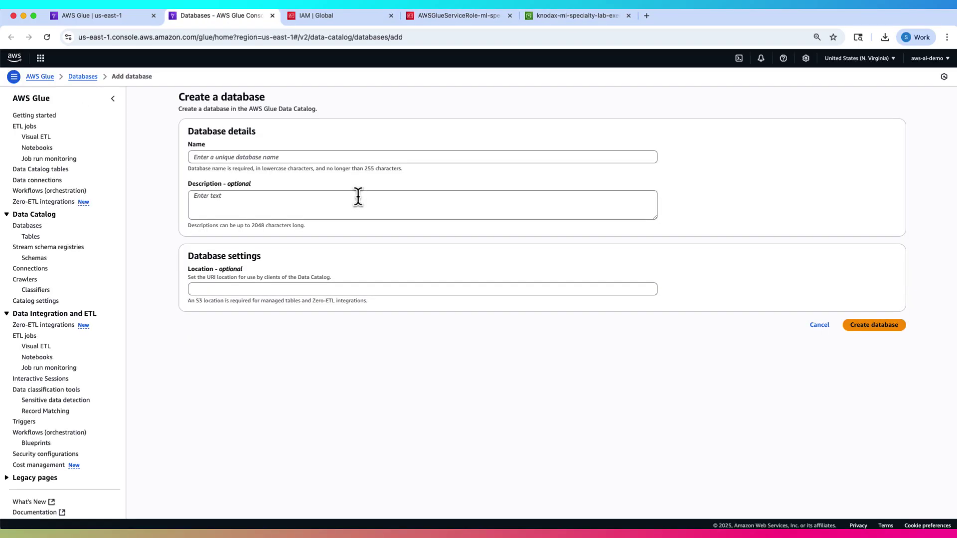
{"action": "left_click", "coordinate": [330, 157]}
{"action": "type", "text": "ml-specialty-glue-crawler-exercise-db"}
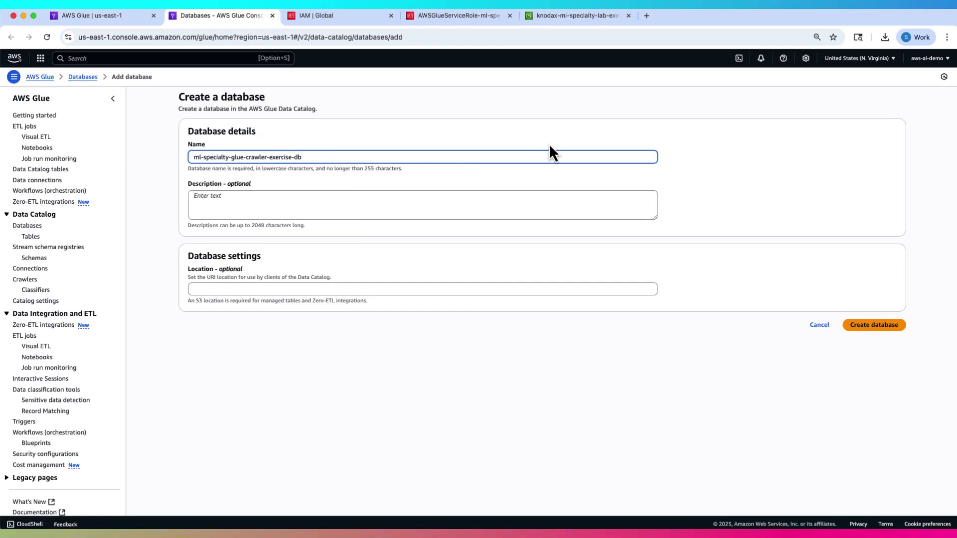
{"action": "left_click", "coordinate": [890, 328]}
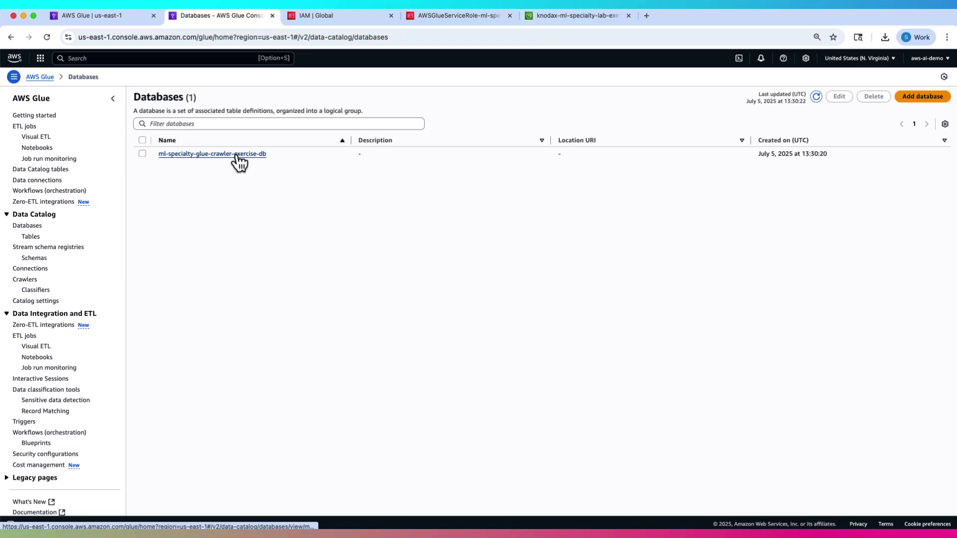
Step: Set ml-specialty-glue-crawler-exercise-db as the crawler's target database and continue to review
{"action": "left_click", "coordinate": [124, 17]}
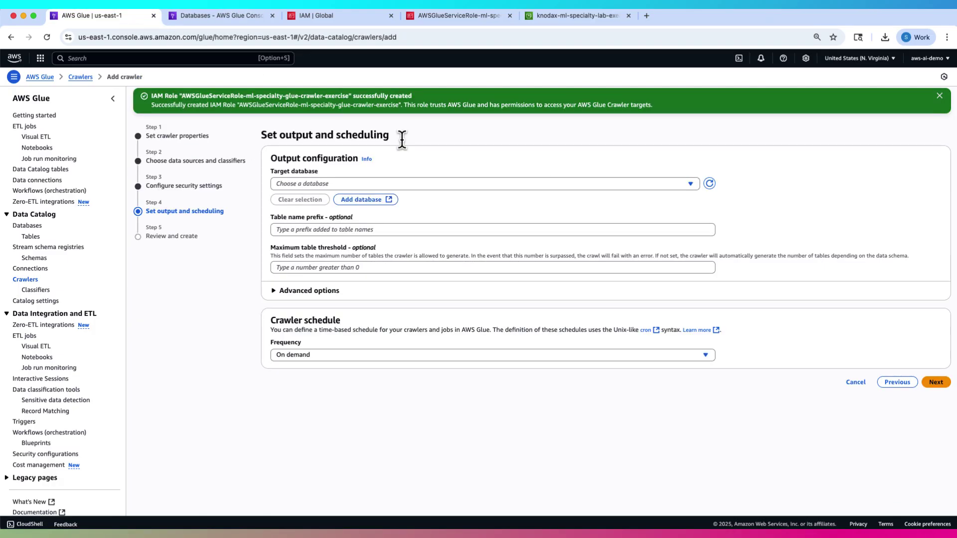
{"action": "left_click", "coordinate": [691, 183]}
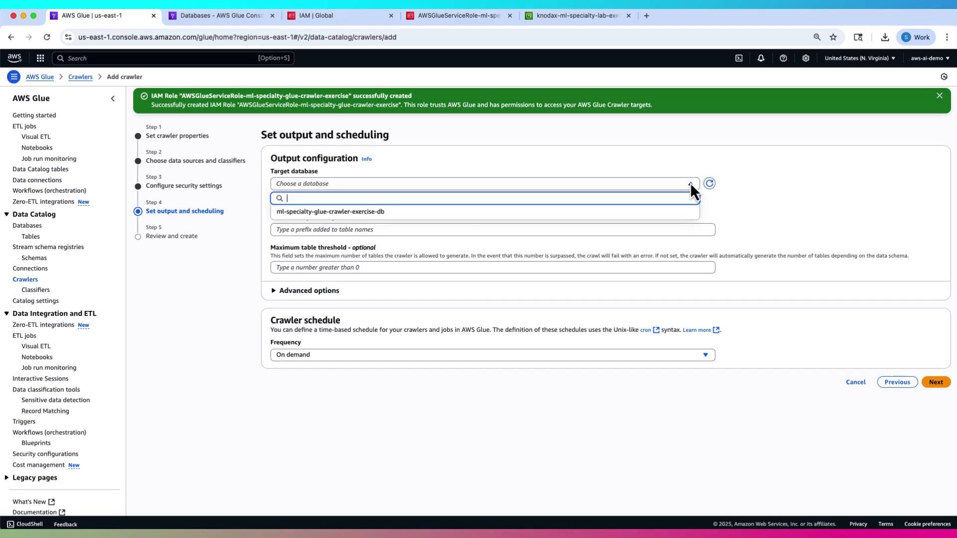
{"action": "left_click", "coordinate": [424, 210]}
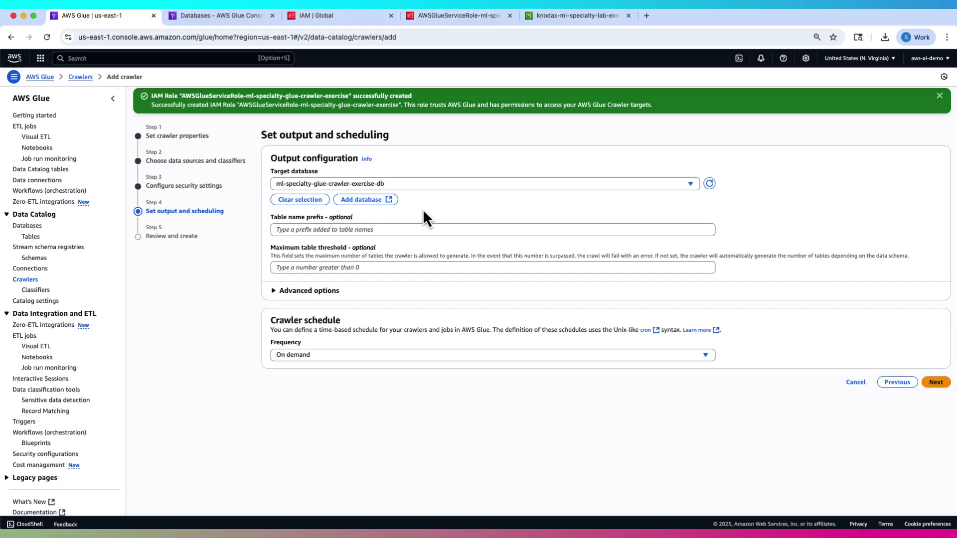
{"action": "left_click", "coordinate": [936, 383]}
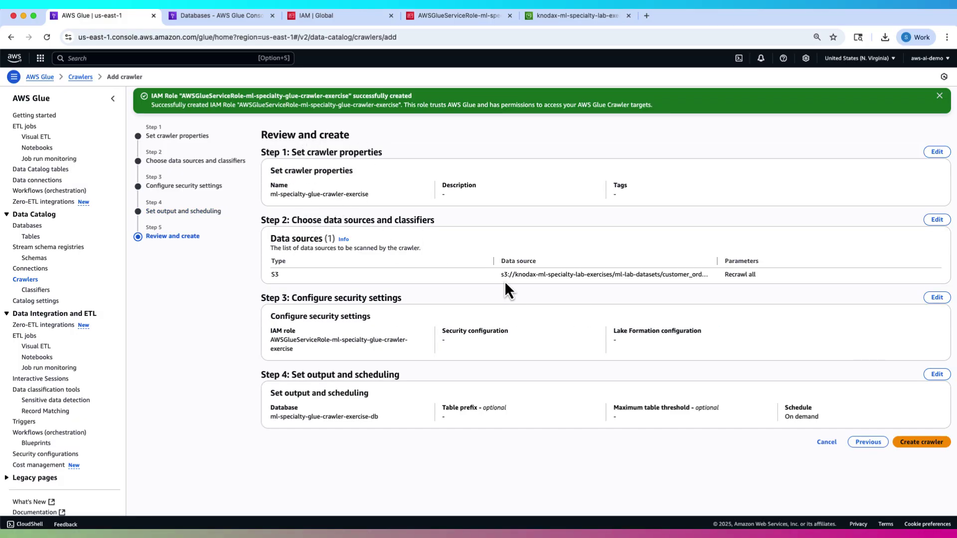
Step: Check the S3 source path and target database, then create crawler ml-specialty-glue-crawler-exercise
{"action": "left_click_drag", "start_coordinate": [504, 274], "coordinate": [671, 274]}
{"action": "left_click", "coordinate": [716, 309]}
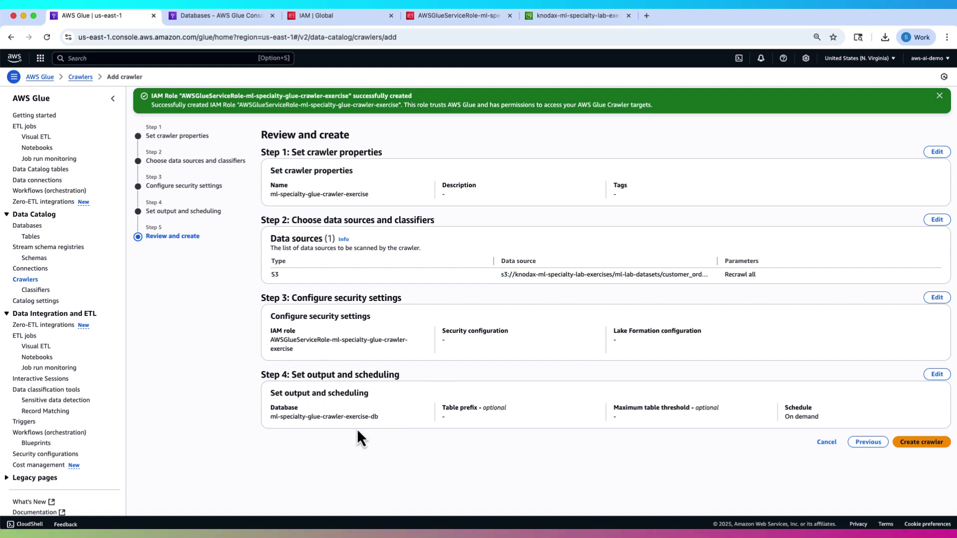
{"action": "left_click_drag", "start_coordinate": [271, 416], "coordinate": [378, 417]}
{"action": "left_click", "coordinate": [757, 479]}
{"action": "left_click", "coordinate": [919, 444]}
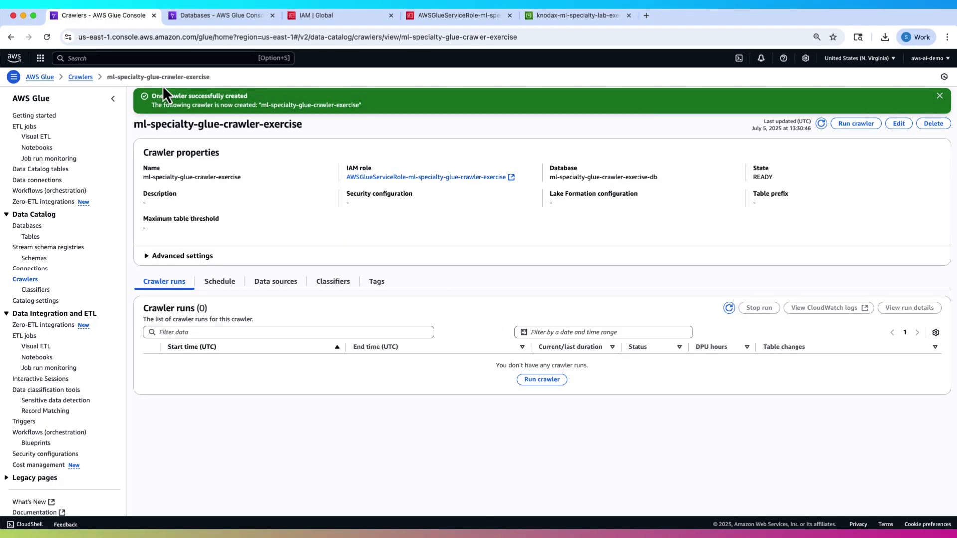
Step: Confirm the creation message and start the crawler's first run, waiting until it shows Completed
{"action": "left_click_drag", "start_coordinate": [150, 95], "coordinate": [269, 97]}
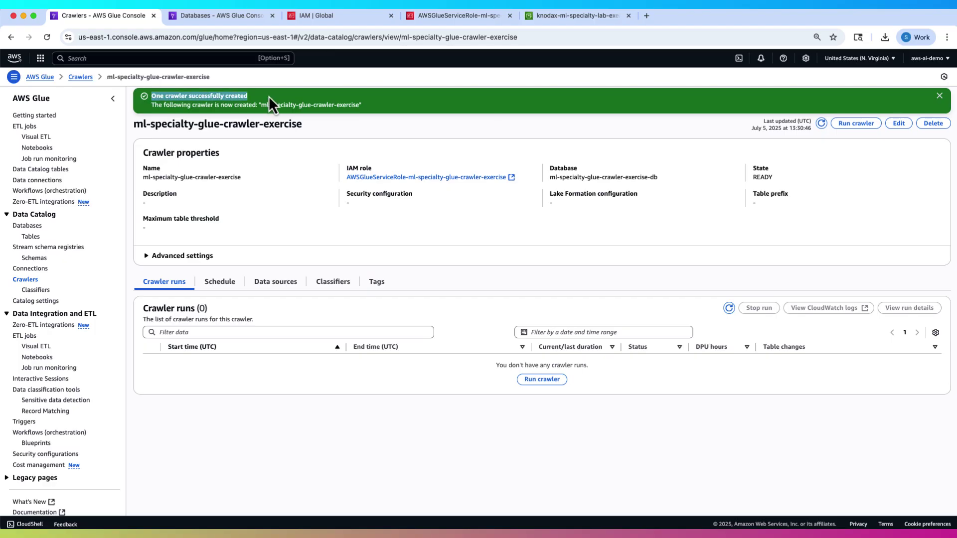
{"action": "left_click", "coordinate": [493, 436]}
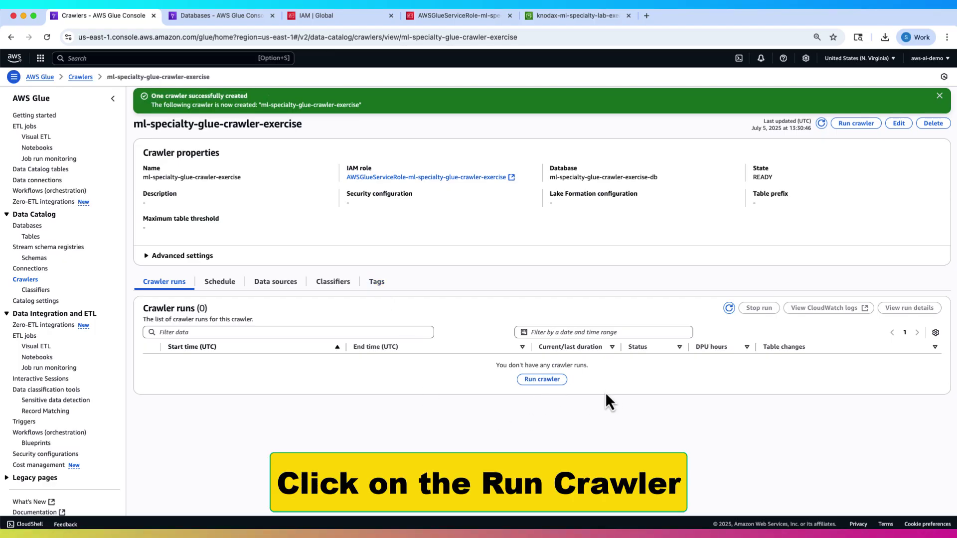
{"action": "left_click", "coordinate": [551, 388]}
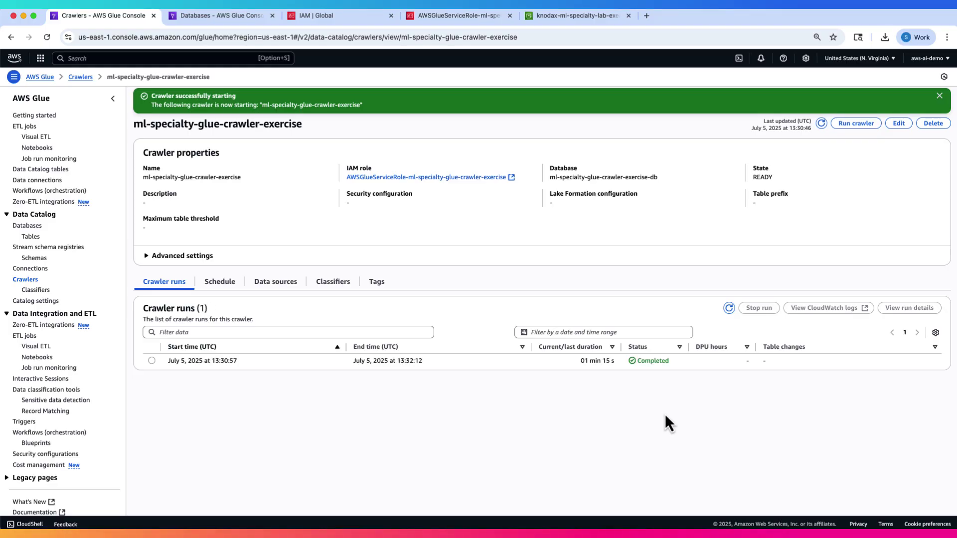
Step: Verify the Completed run, then open customer_orders_csv in database ml-specialty-glue-crawler-exercise-db
{"action": "left_click_drag", "start_coordinate": [641, 361], "coordinate": [676, 362]}
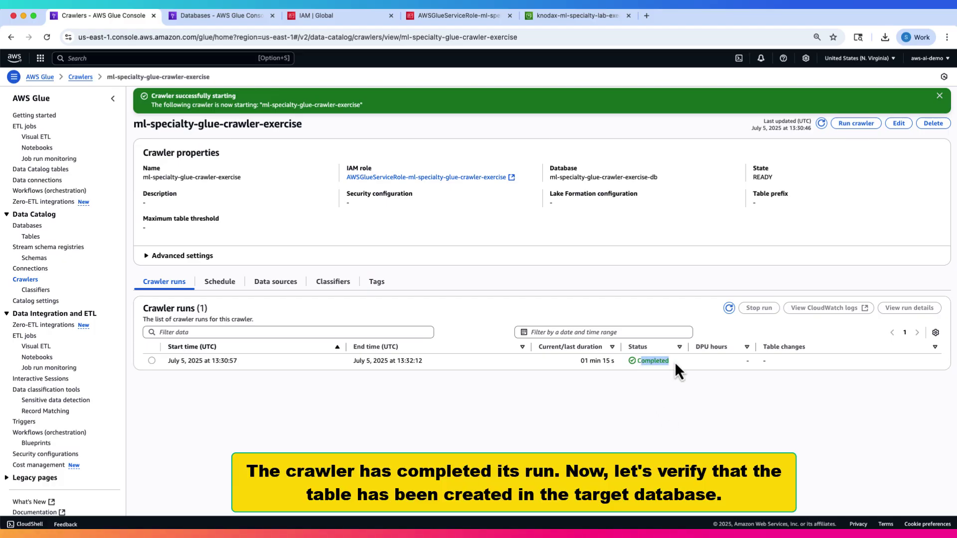
{"action": "left_click", "coordinate": [675, 362]}
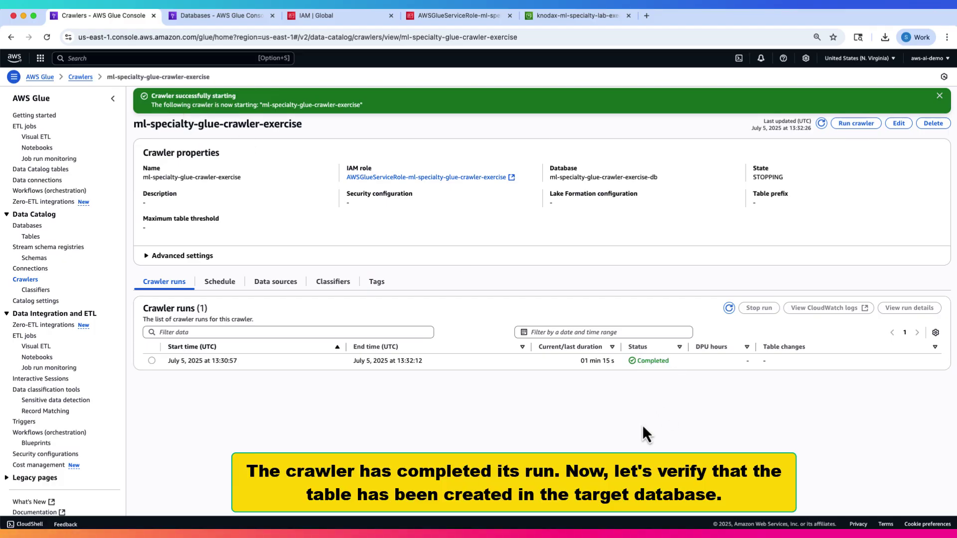
{"action": "left_click", "coordinate": [29, 226]}
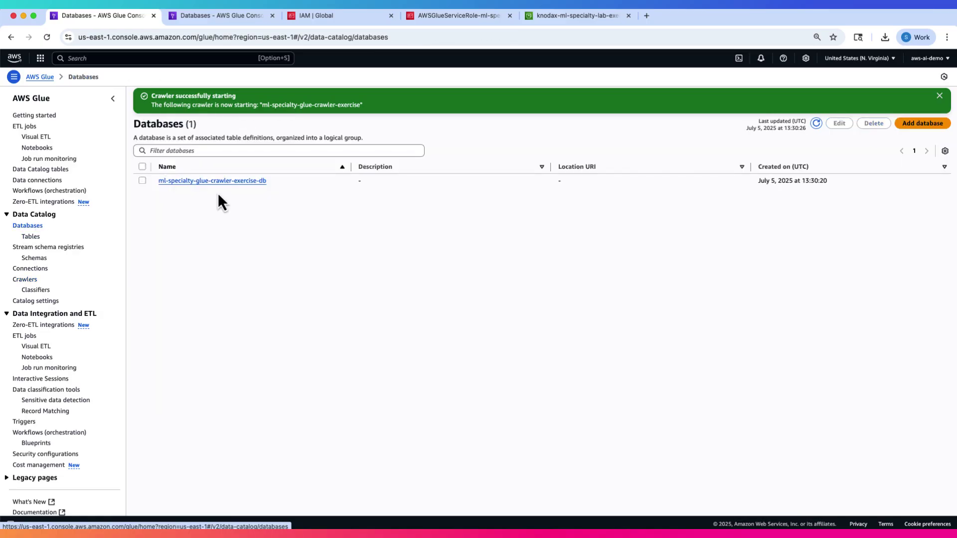
{"action": "left_click", "coordinate": [214, 182]}
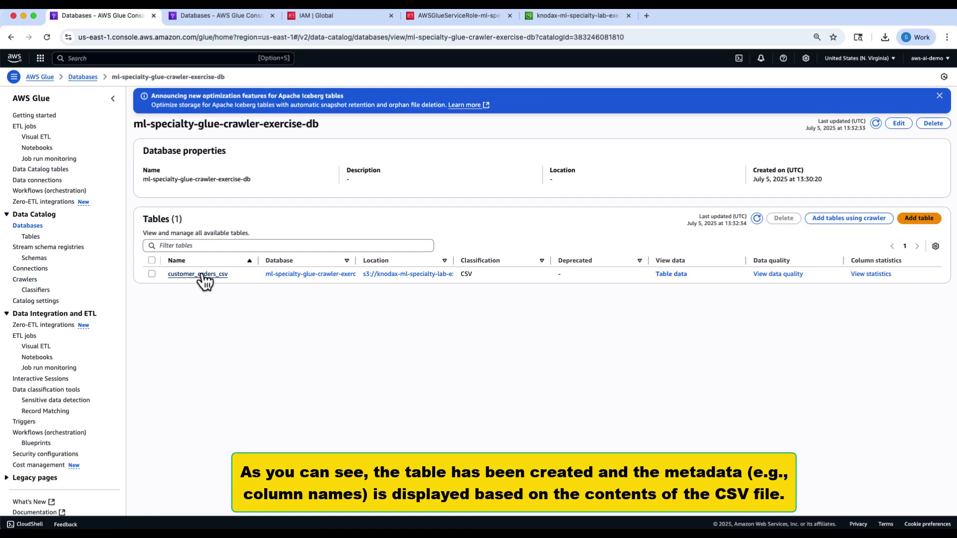
{"action": "left_click", "coordinate": [202, 274]}
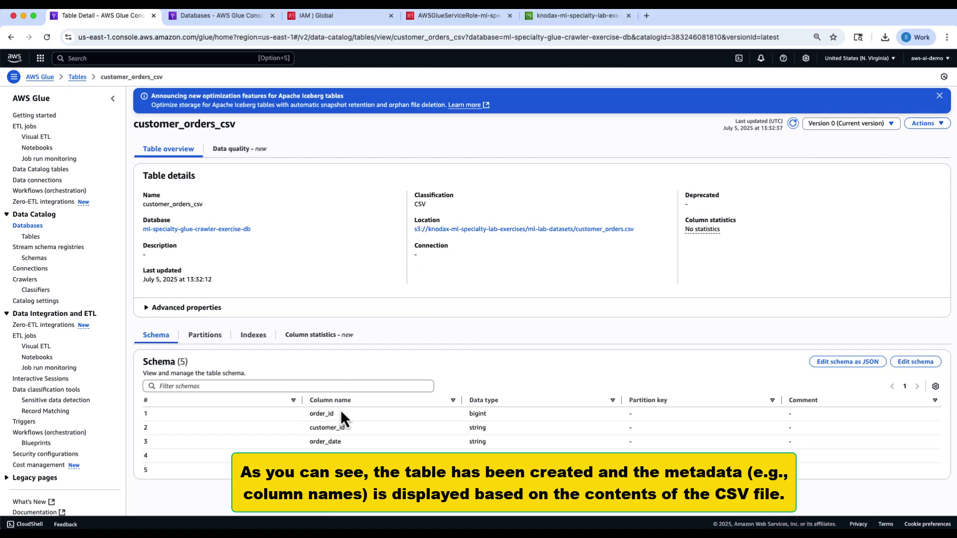
{"action": "double_click", "coordinate": [312, 414]}
{"action": "left_click_drag", "start_coordinate": [314, 427], "coordinate": [350, 430]}
{"action": "left_click", "coordinate": [317, 442]}
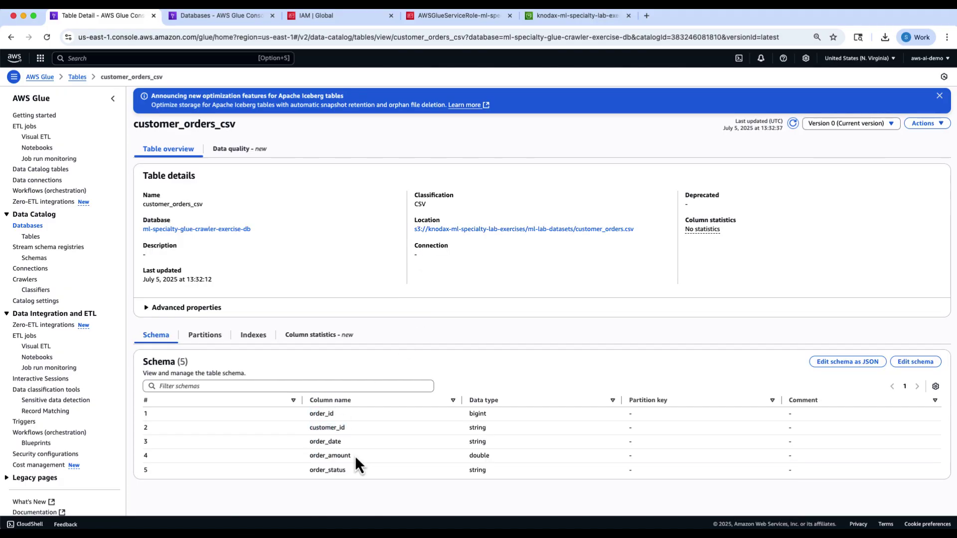
{"action": "left_click_drag", "start_coordinate": [346, 470], "coordinate": [317, 470]}
{"action": "left_click", "coordinate": [420, 287]}
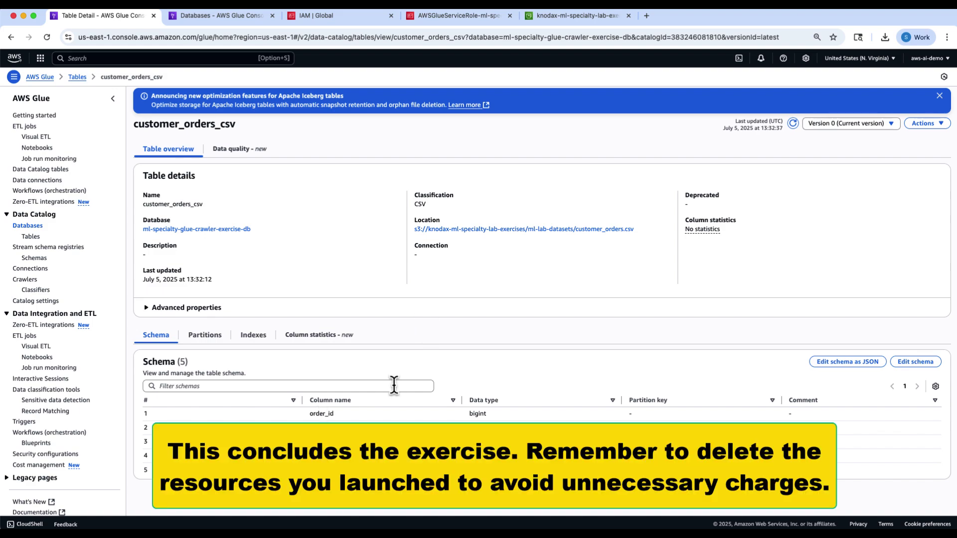